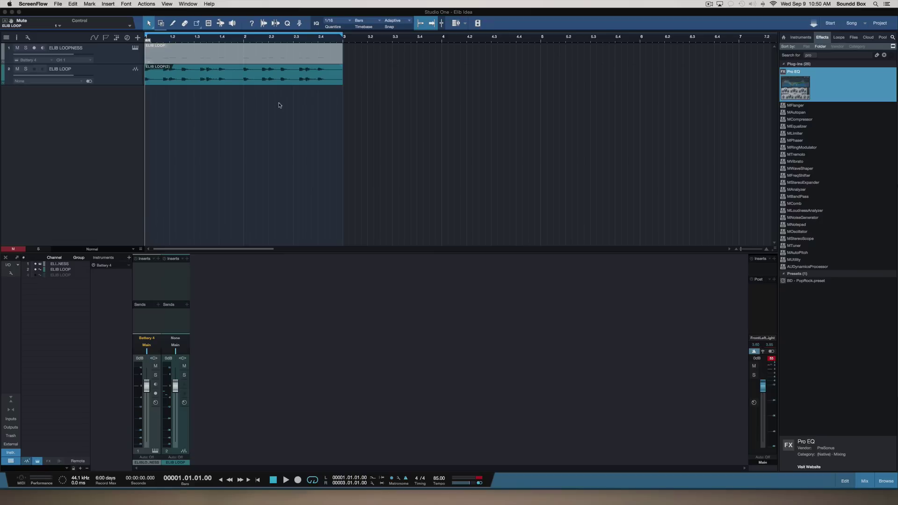
Select the ELIB LOOP track, play the drum loop once, and set track height to Medium.
click(127, 54)
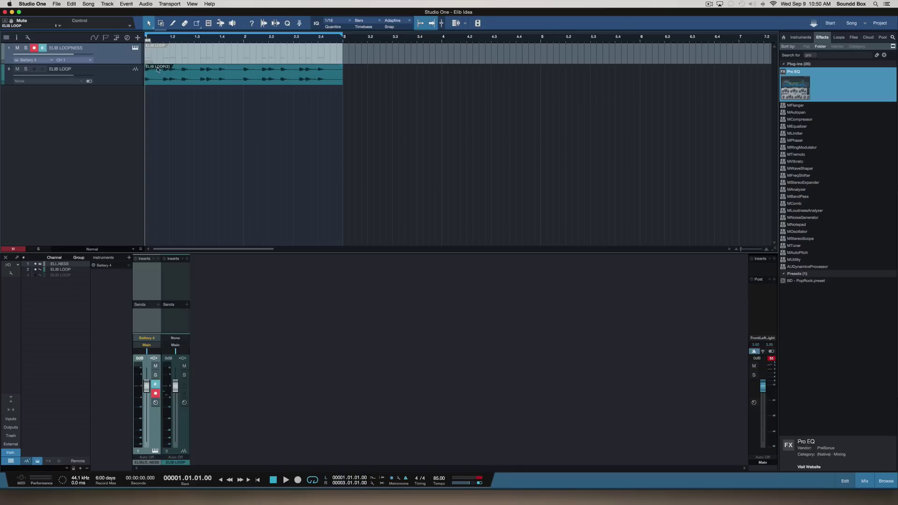
click(134, 81)
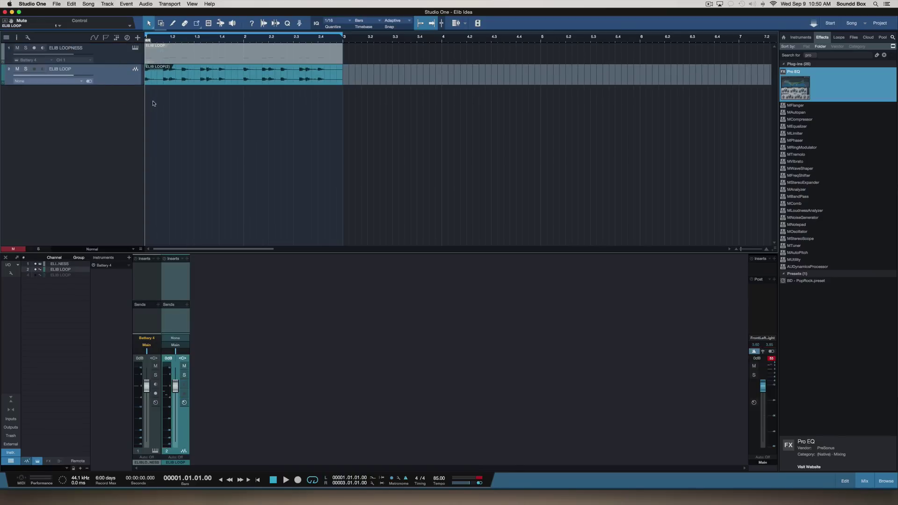
key(space)
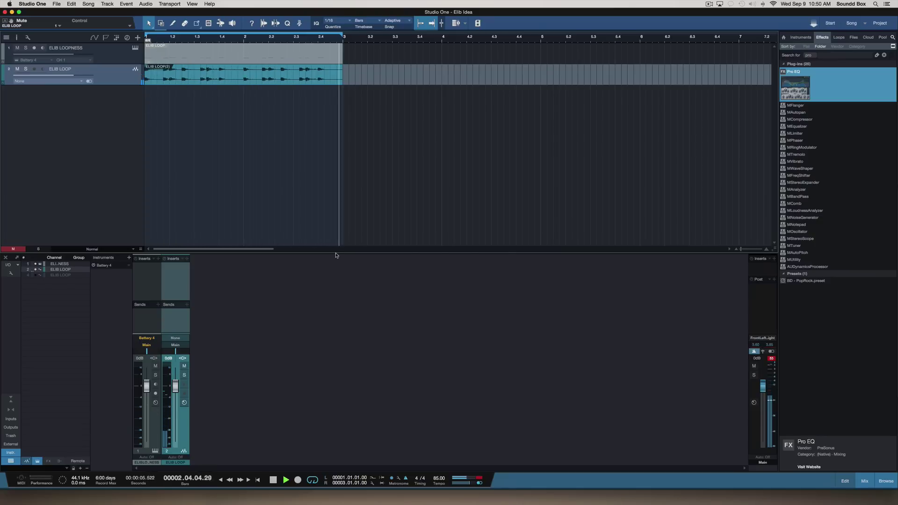
key(space)
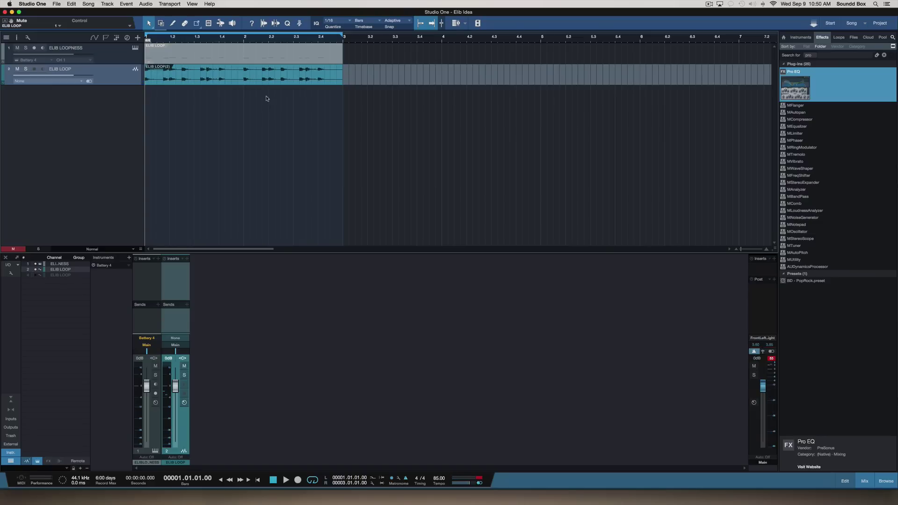
key(shift+e)
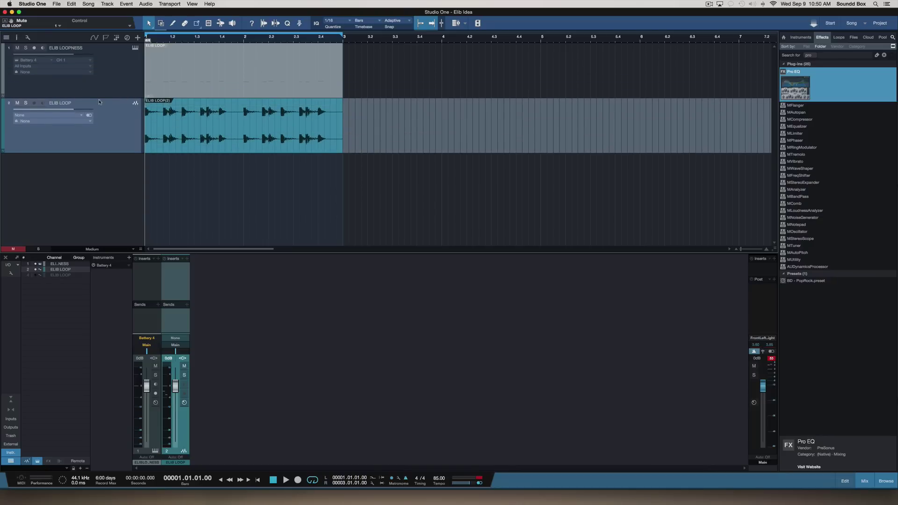
Drag the ELIB LOOP track much taller, zoom in horizontally, and play the loop.
scroll(100, 98, down, 3)
click(101, 47)
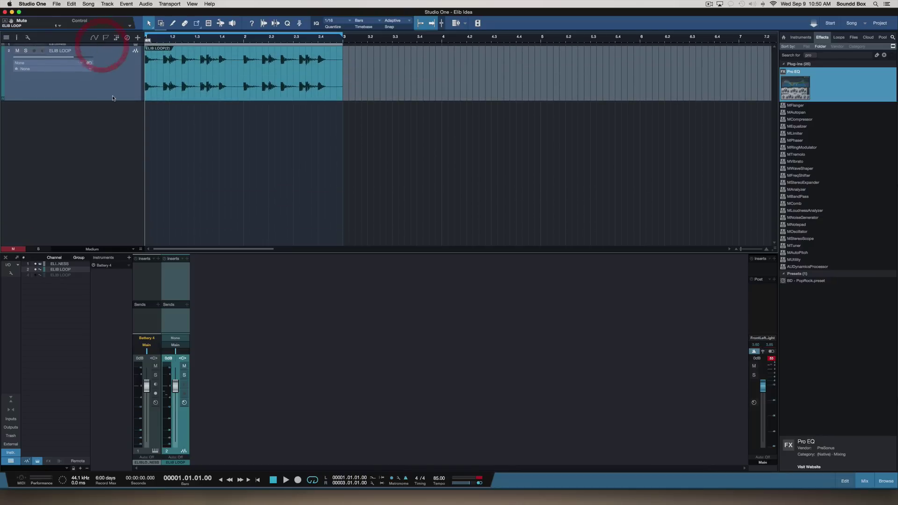
drag(114, 100, 115, 164)
key(e)
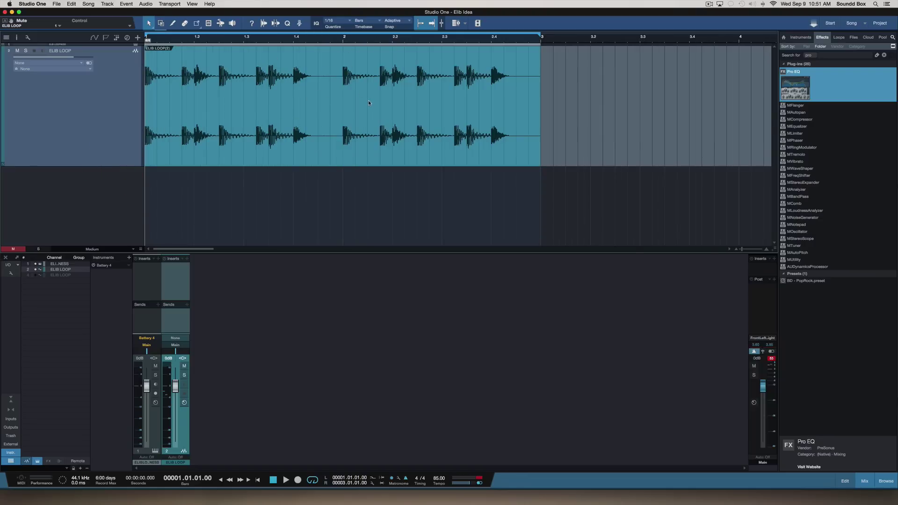
key(space)
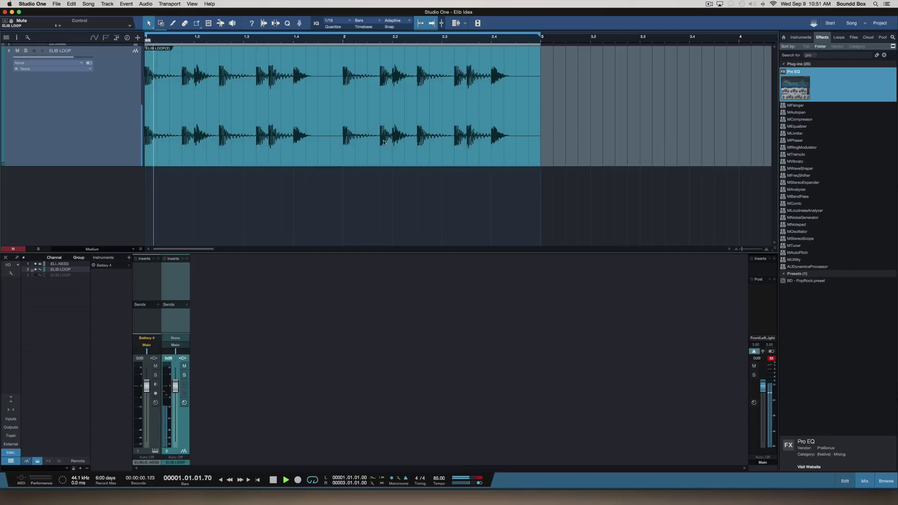
key(space)
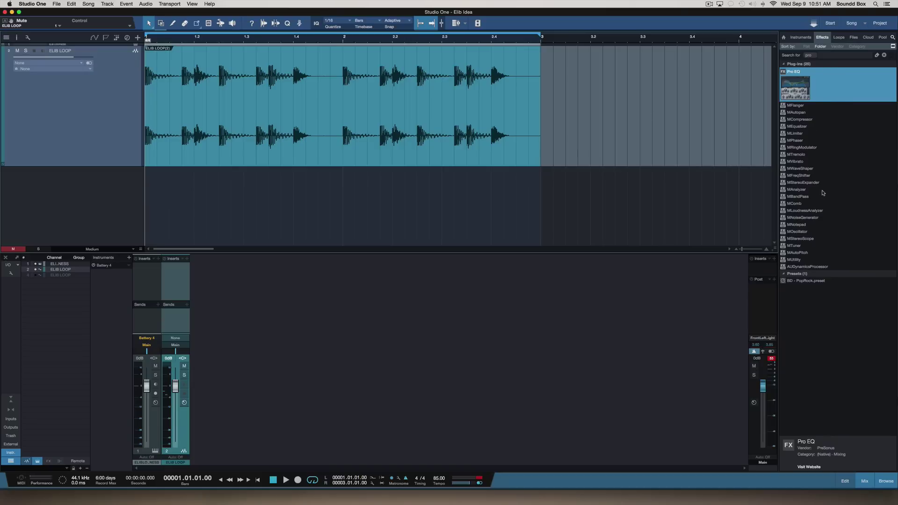
Clear the Effects search and drag RC 48 from the VST3 list onto ELIB LOOP.
click(885, 55)
scroll(834, 237, down, 10)
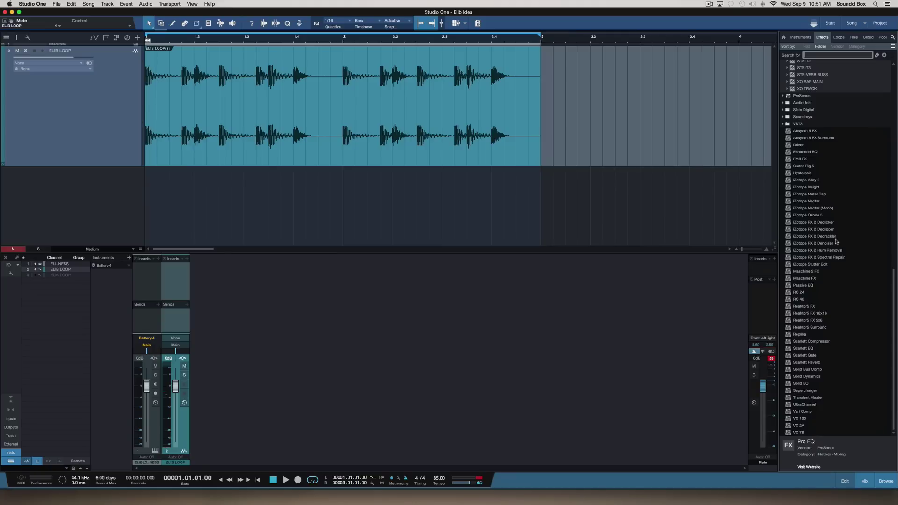
scroll(836, 242, up, 3)
scroll(827, 269, down, 3)
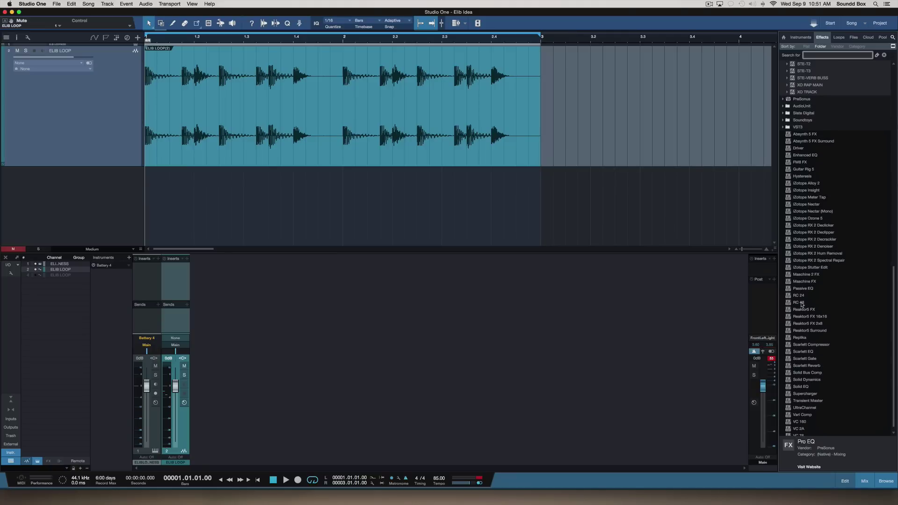
drag(802, 303, 315, 116)
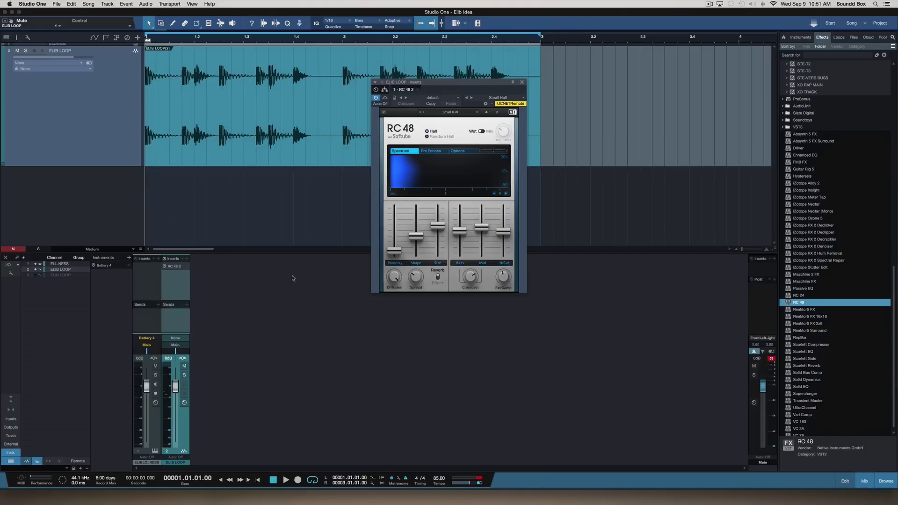
While the loop plays, switch RC 48 to Mix at 31.0 % and raise its low cut.
key(space)
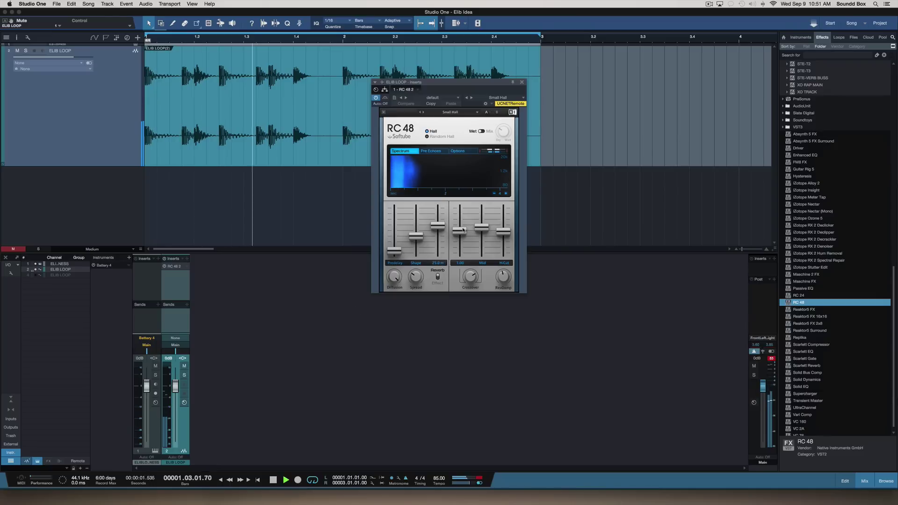
click(482, 131)
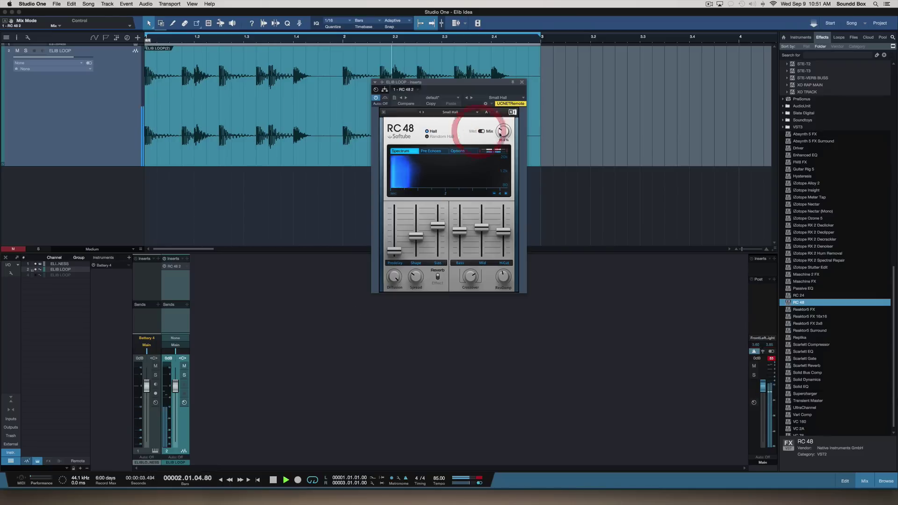
mouse_move(500, 135)
mouse_down()
mouse_move(500, 154)
mouse_move(498, 133)
mouse_up()
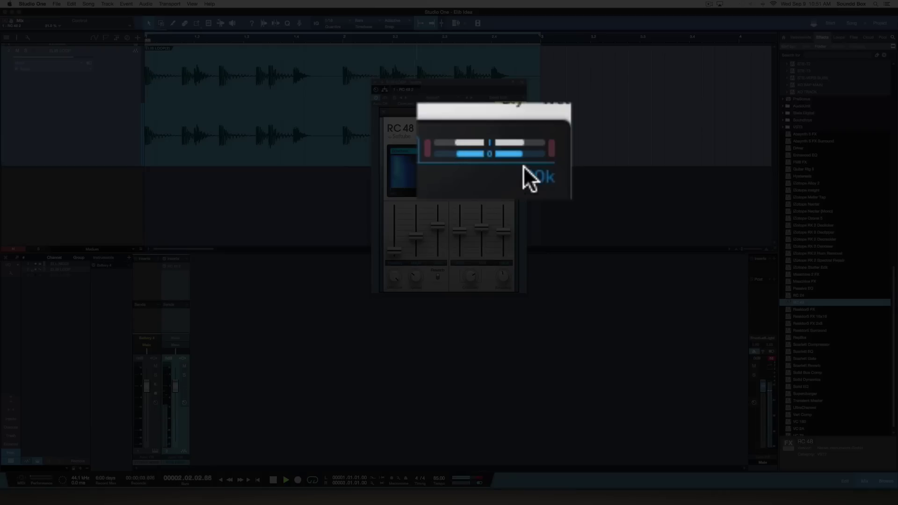
click(436, 154)
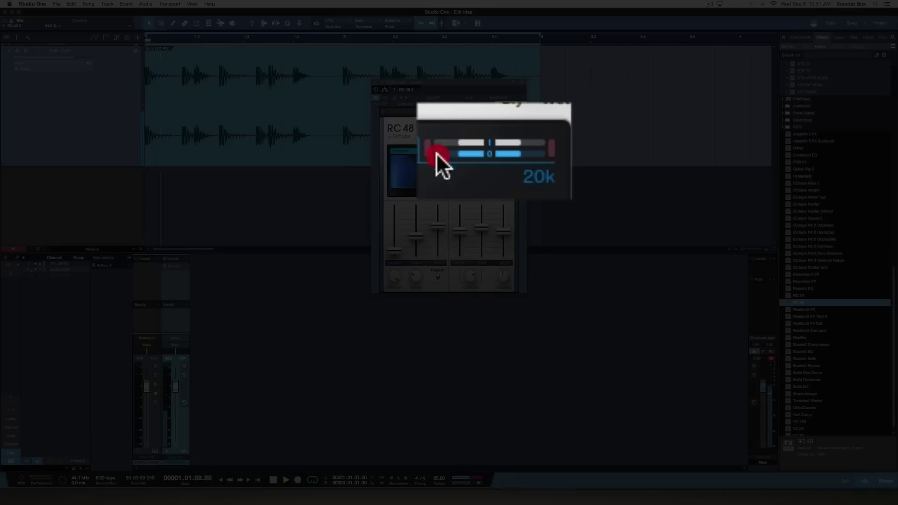
drag(436, 152, 462, 151)
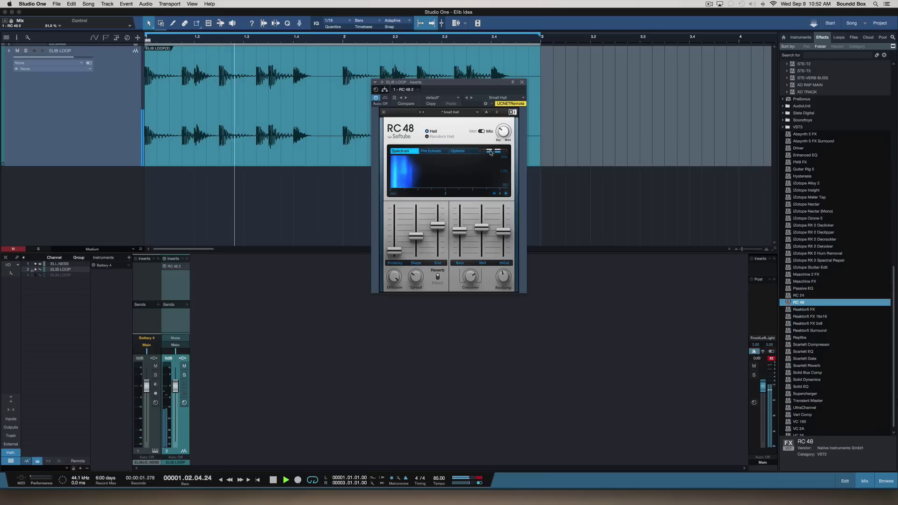
key(space)
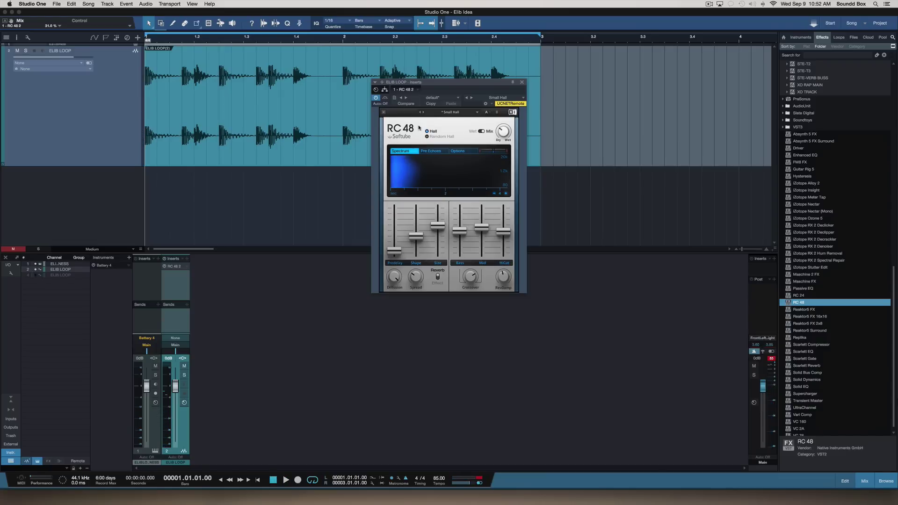
click(385, 89)
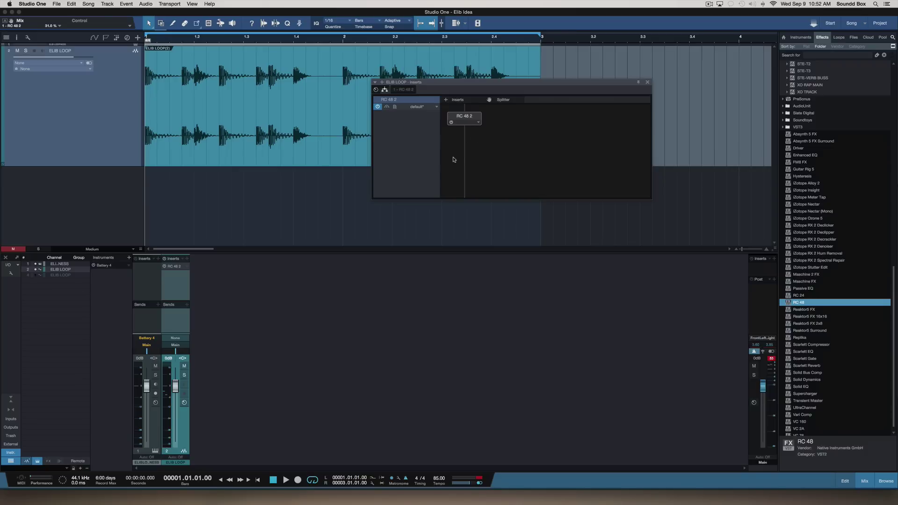
click(515, 149)
Add a splitter to the RC 48 2 chain on ELIB LOOP and play the loop.
drag(506, 101, 462, 110)
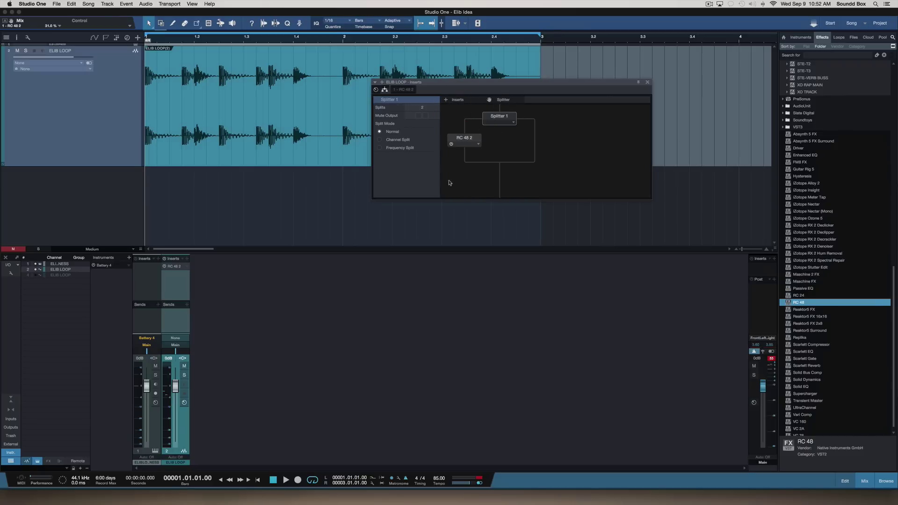
key(space)
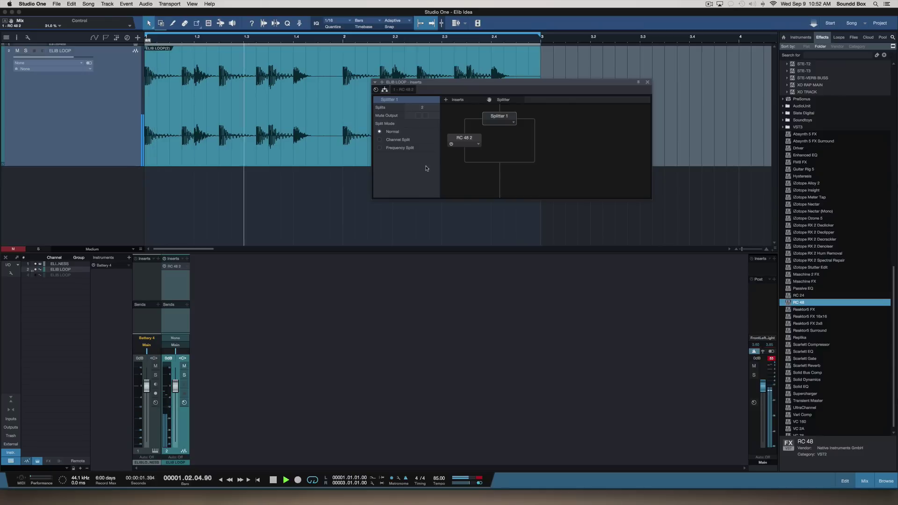
key(space)
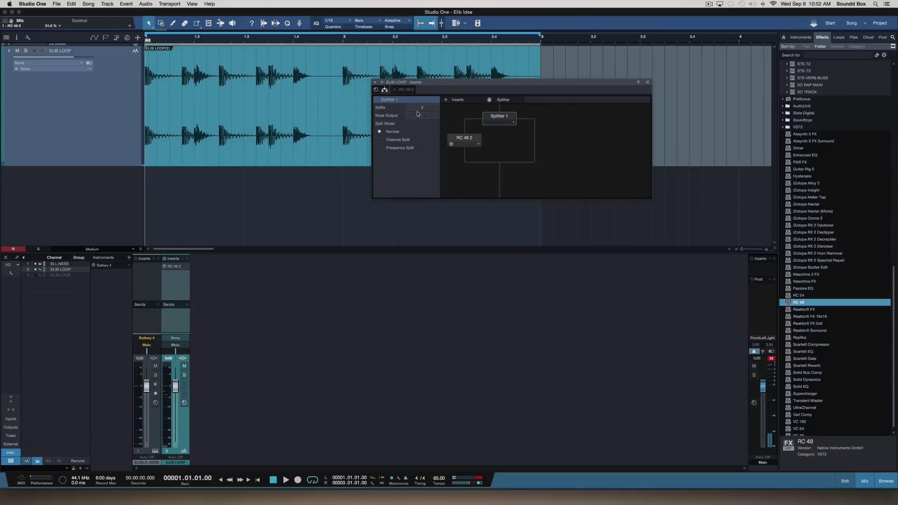
Audition the splitter in Frequency, Channel and Normal split modes, ending on Normal.
click(400, 149)
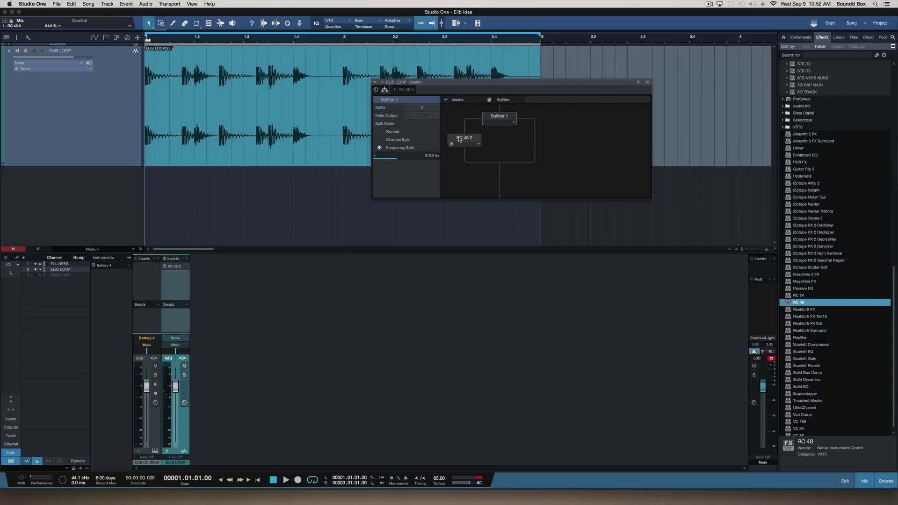
click(402, 140)
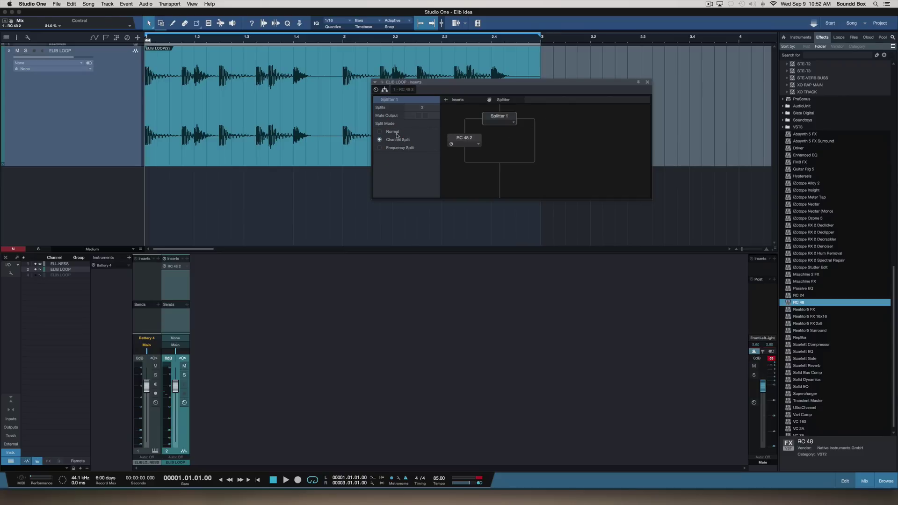
key(space)
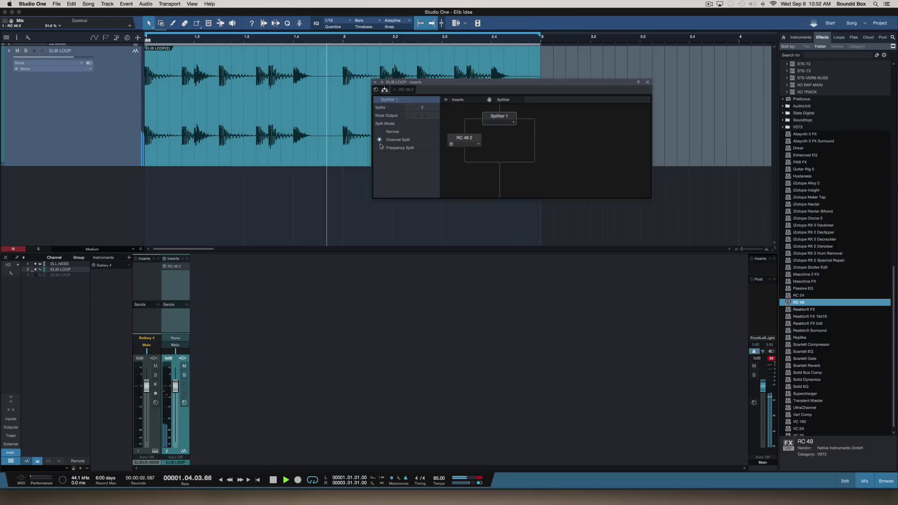
key(space)
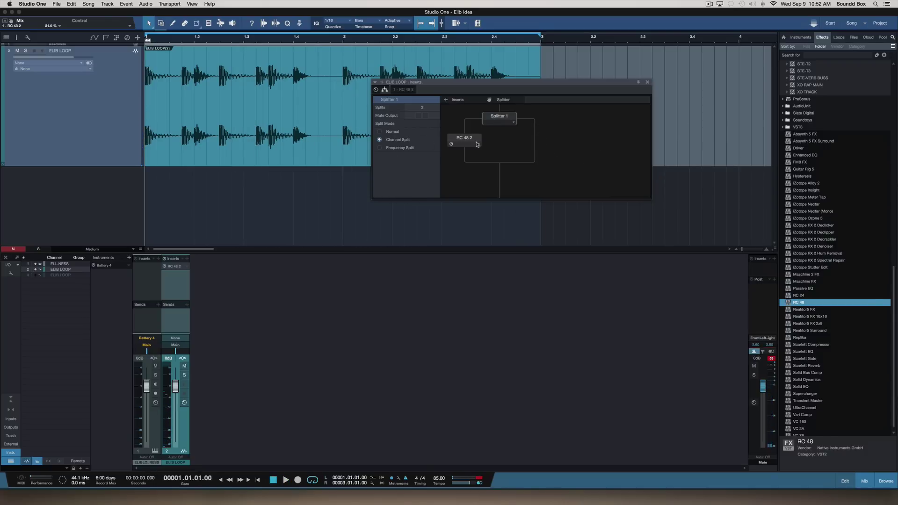
click(398, 133)
key(space)
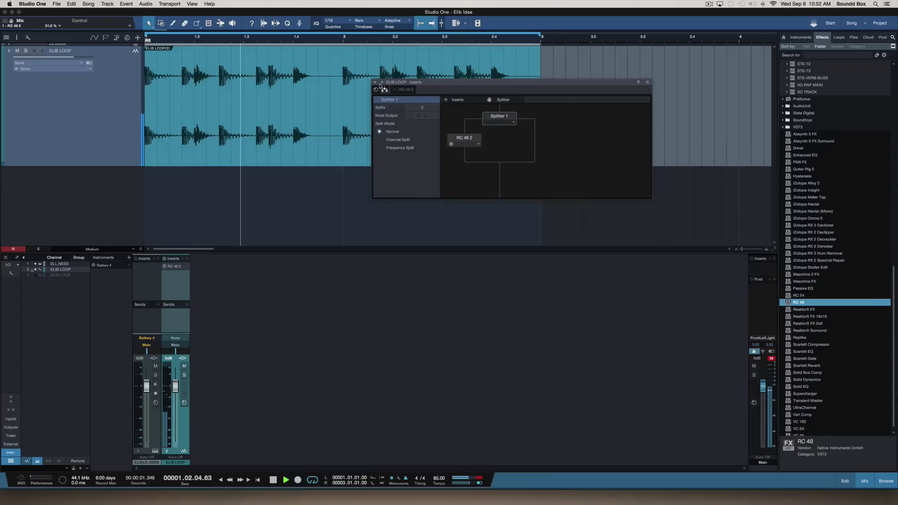
key(space)
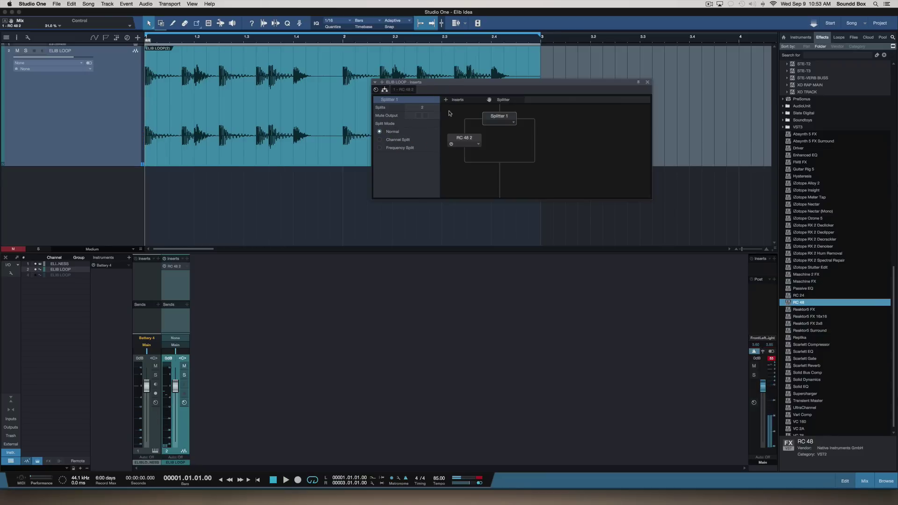
Change the splitter's number of splits to 4, then back to 2.
double_click(423, 108)
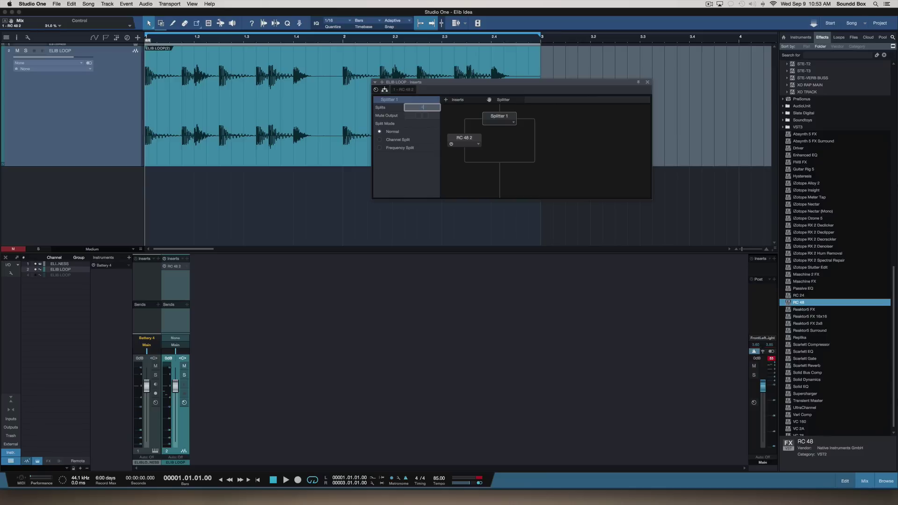
text(4)
key(Return)
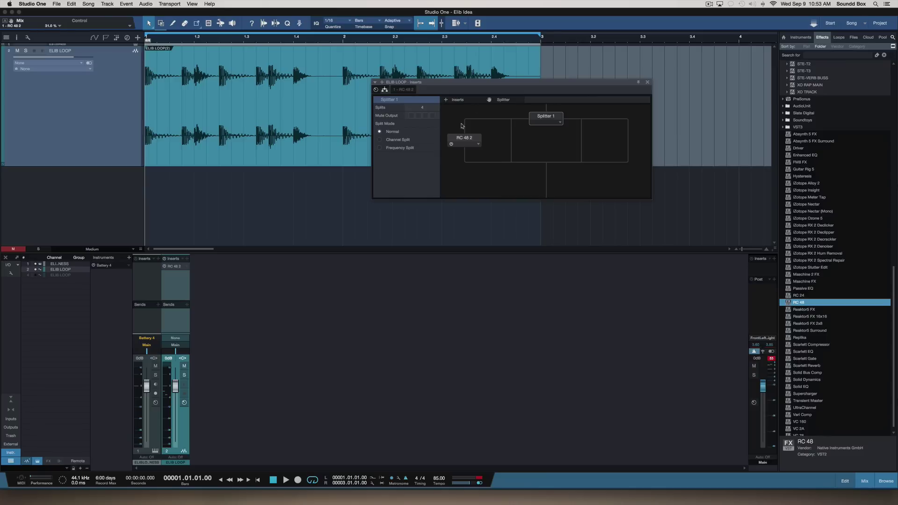
click(424, 109)
text(2)
key(Return)
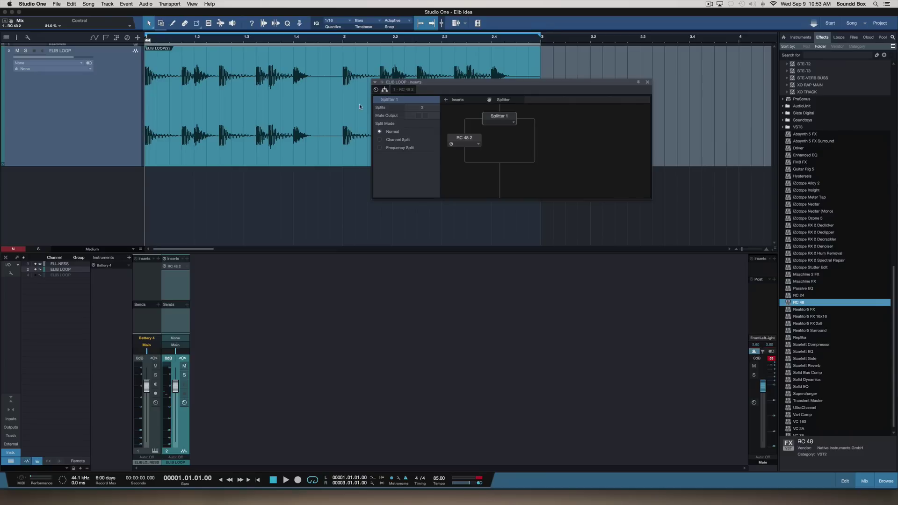
During playback, toggle the splitter's Mute Output on and off, leaving it on.
key(space)
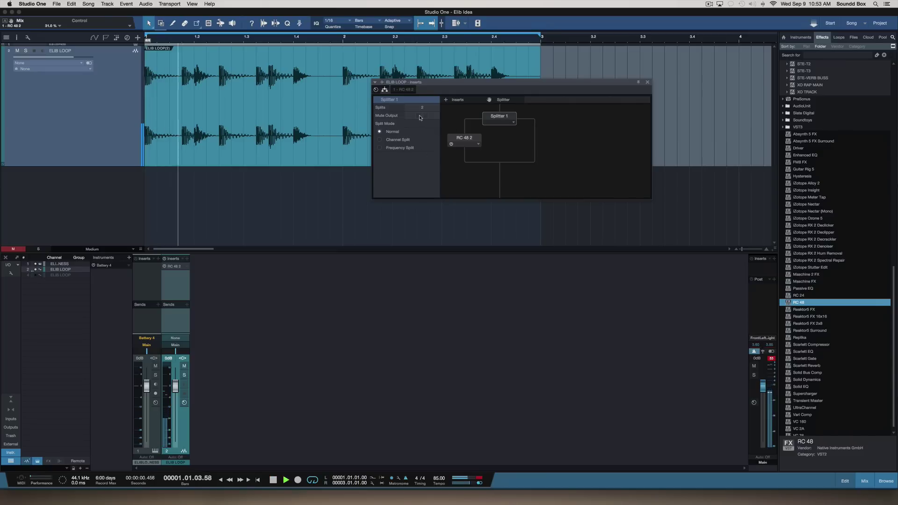
click(419, 115)
click(426, 116)
click(426, 116)
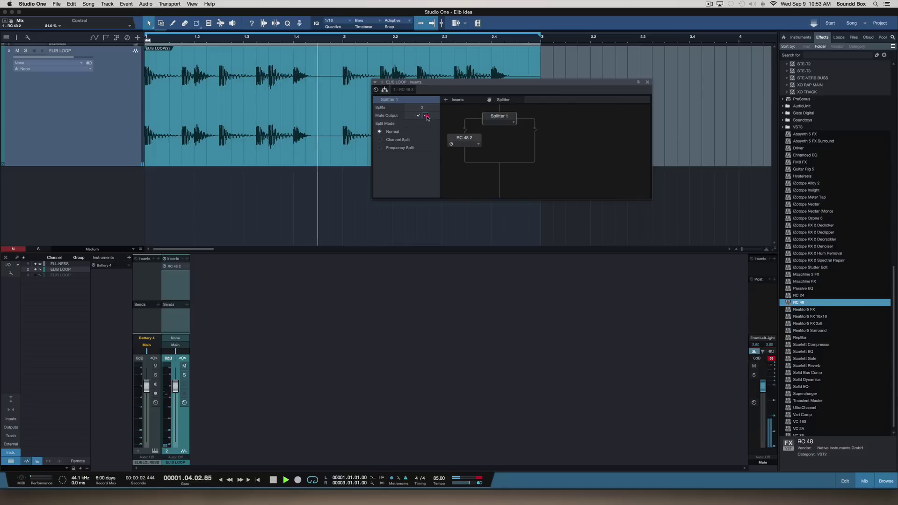
click(420, 116)
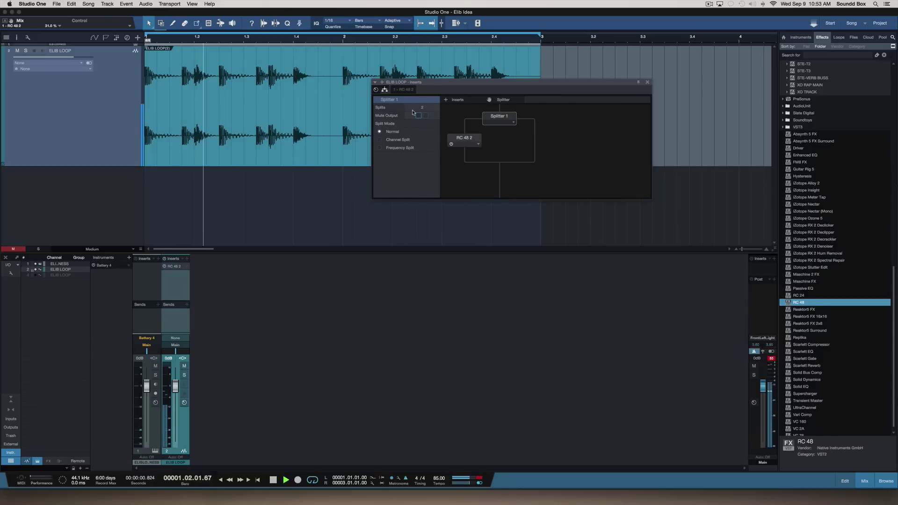
click(419, 116)
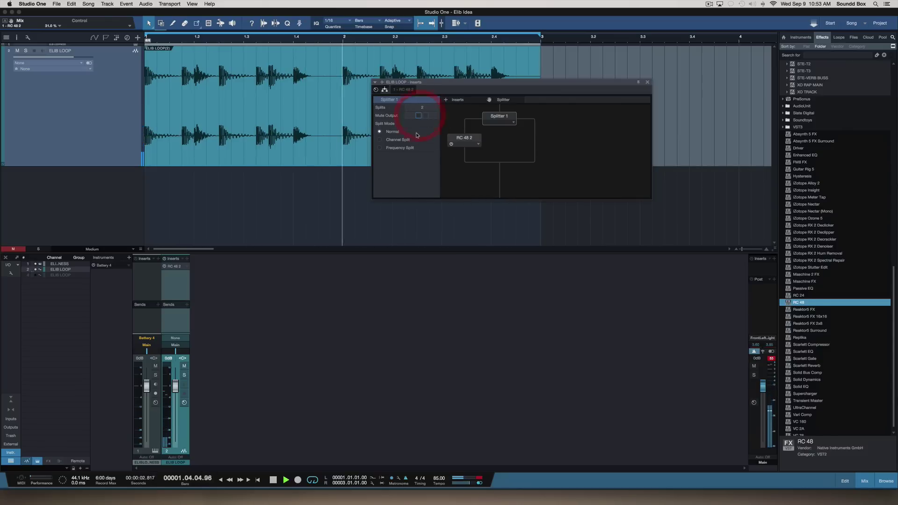
Move RC 48 2 onto the splitter's other branch and play the loop.
key(space)
drag(464, 143, 534, 143)
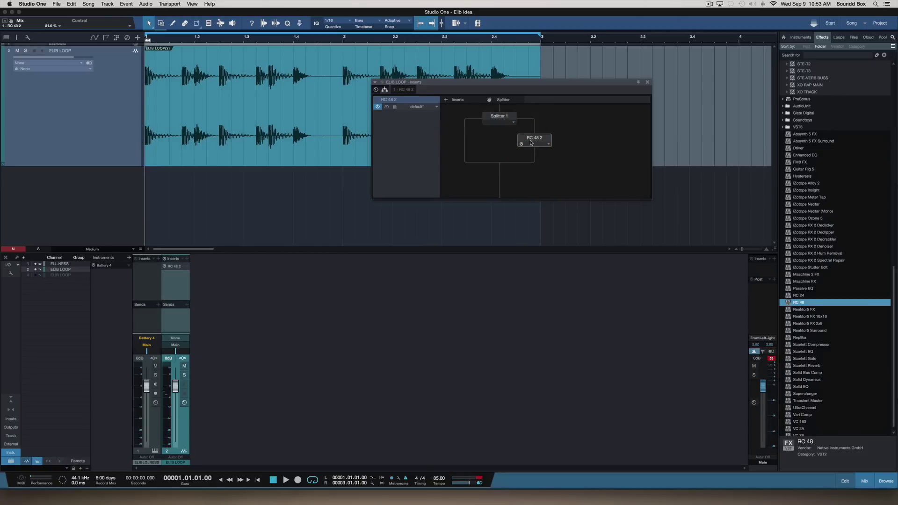
key(space)
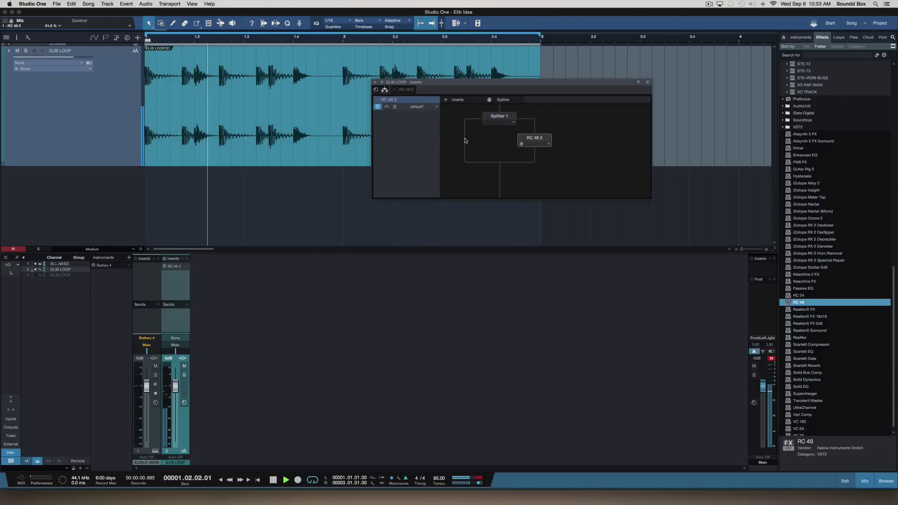
Set Splitter 1 to Frequency Split and raise its crossover from 240 Hz to about 2.00 kHz.
click(501, 117)
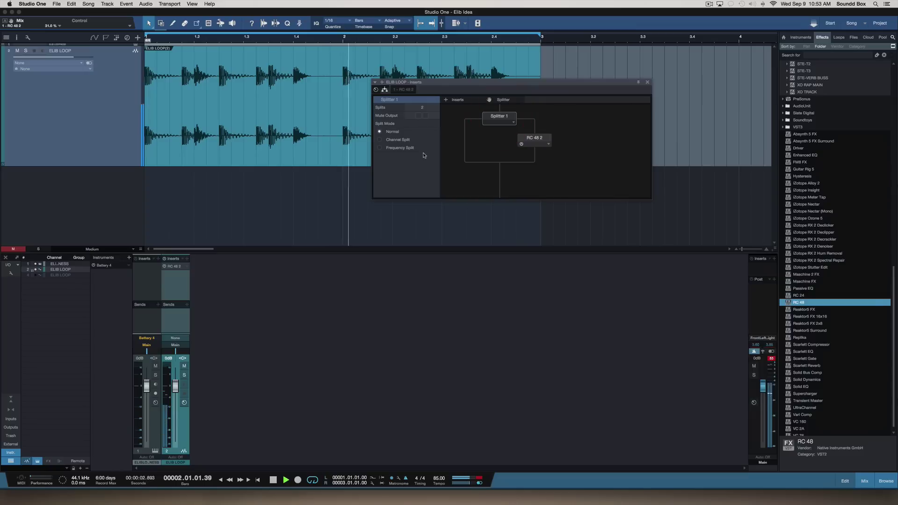
click(405, 147)
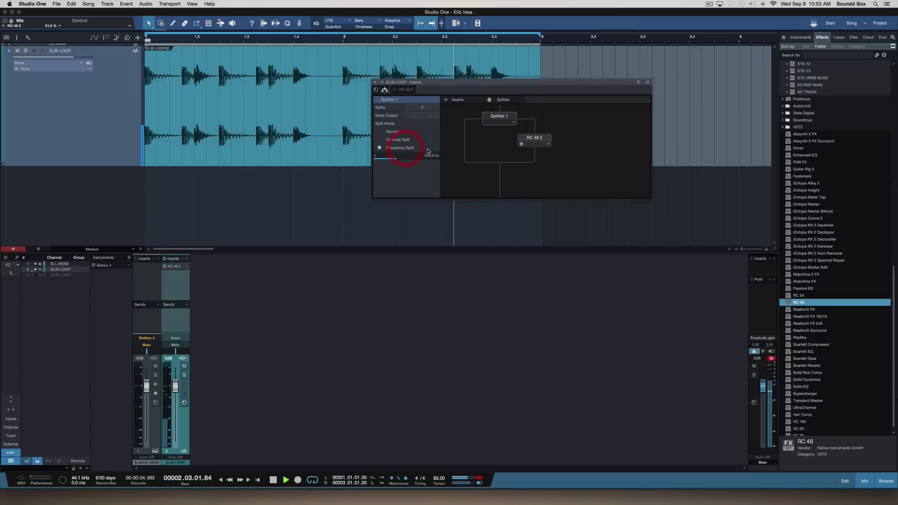
click(403, 159)
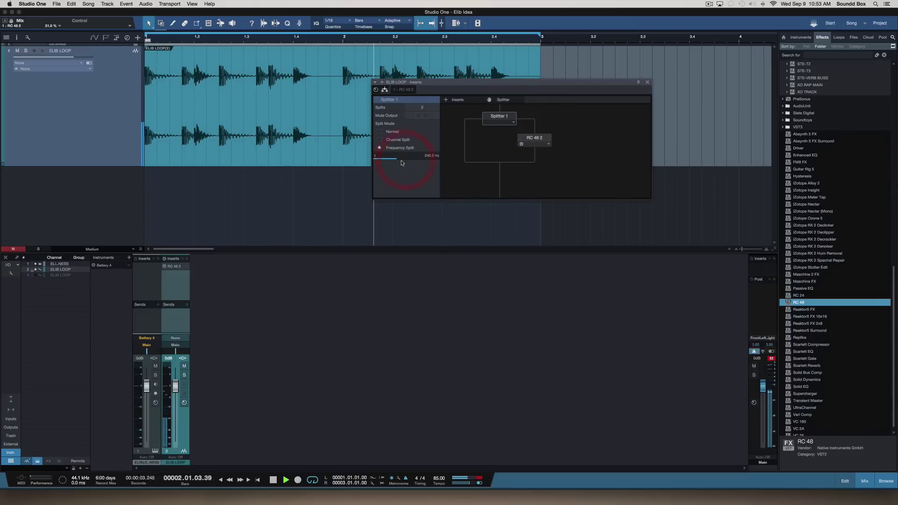
mouse_move(398, 160)
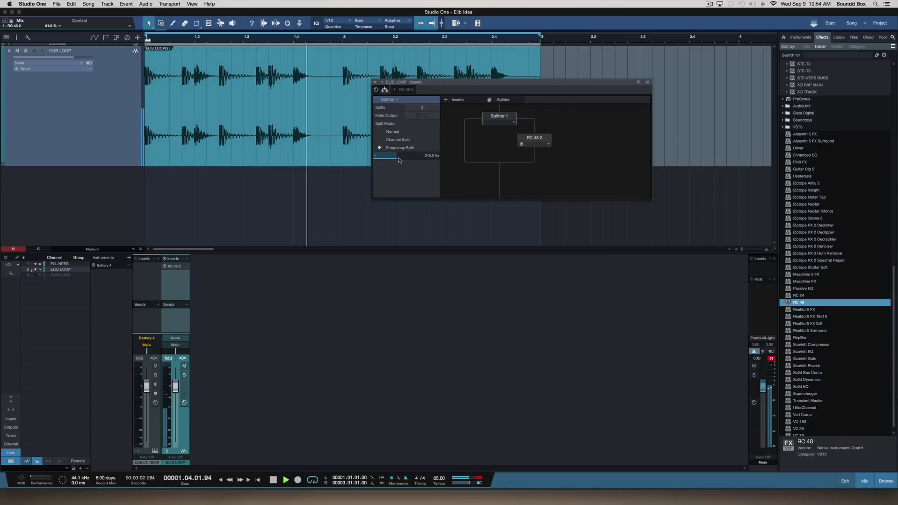
drag(397, 160, 425, 161)
key(space)
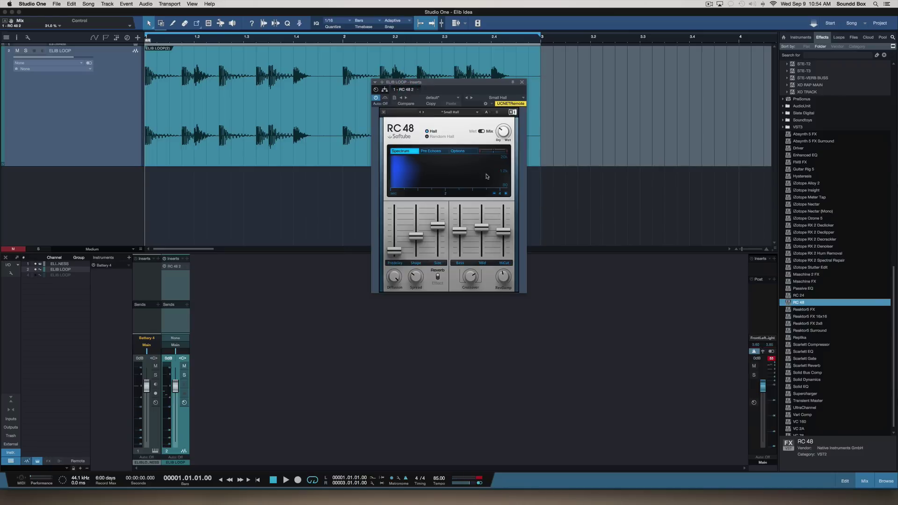
Make RC 48 fully wet and raise the splitter crossover to 6.29 kHz.
key(space)
click(481, 131)
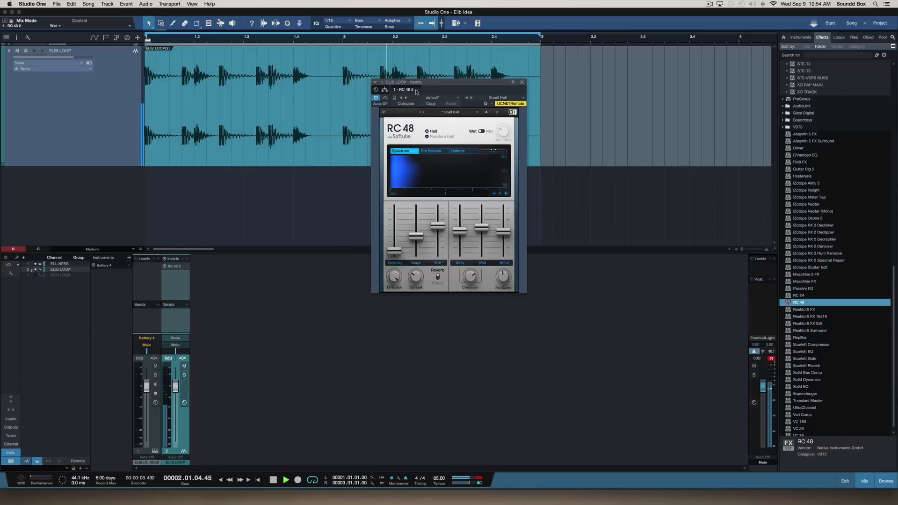
click(385, 90)
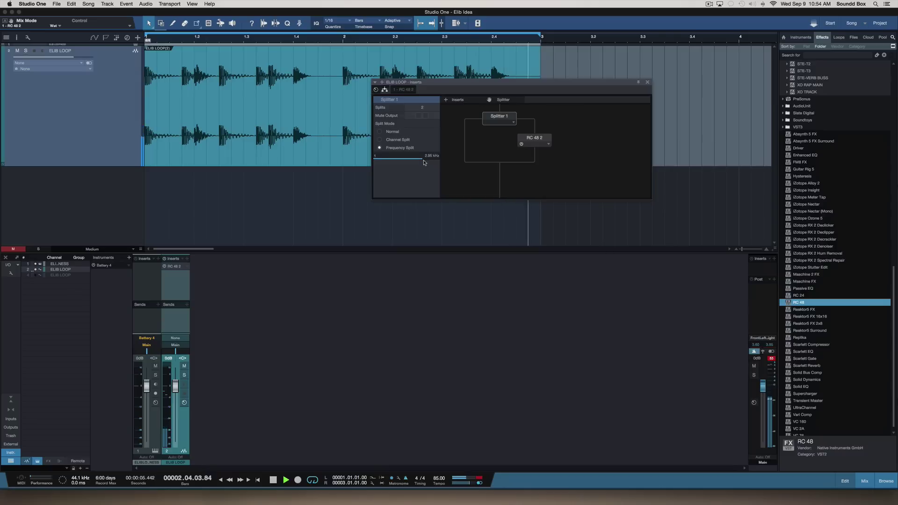
drag(420, 161, 430, 160)
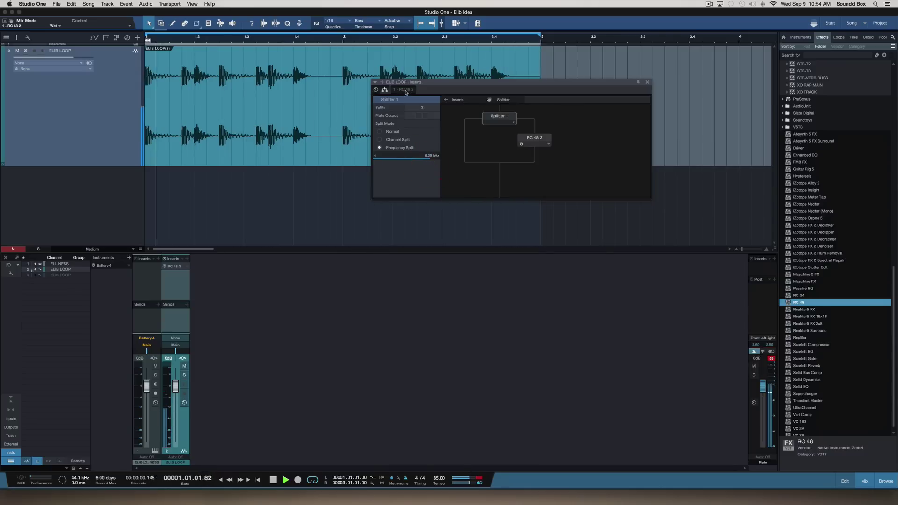
Raise the RC 48 reverb's Hi Cut to 17.48 kHz.
click(405, 92)
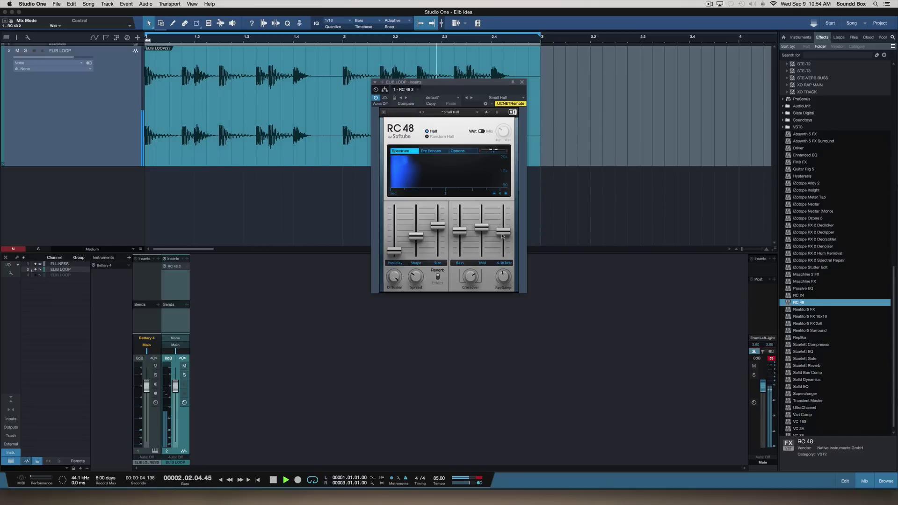
drag(503, 237, 460, 253)
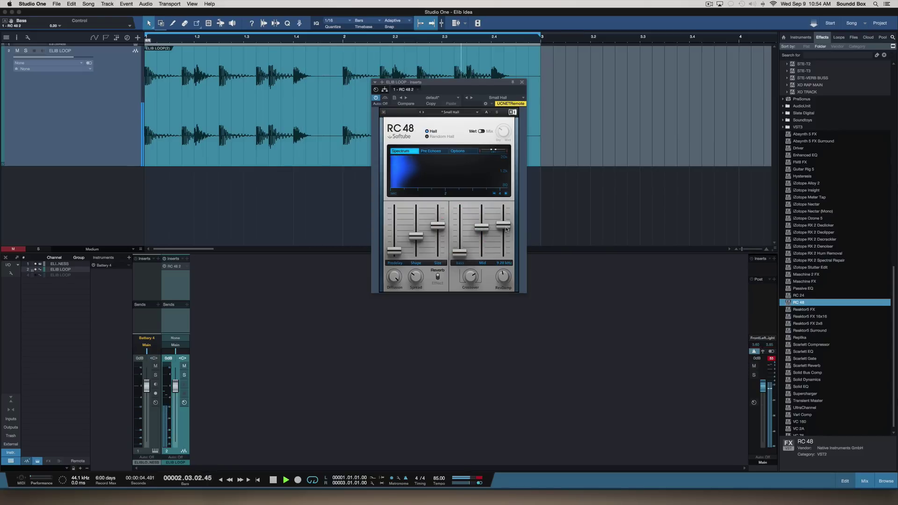
drag(507, 229, 506, 223)
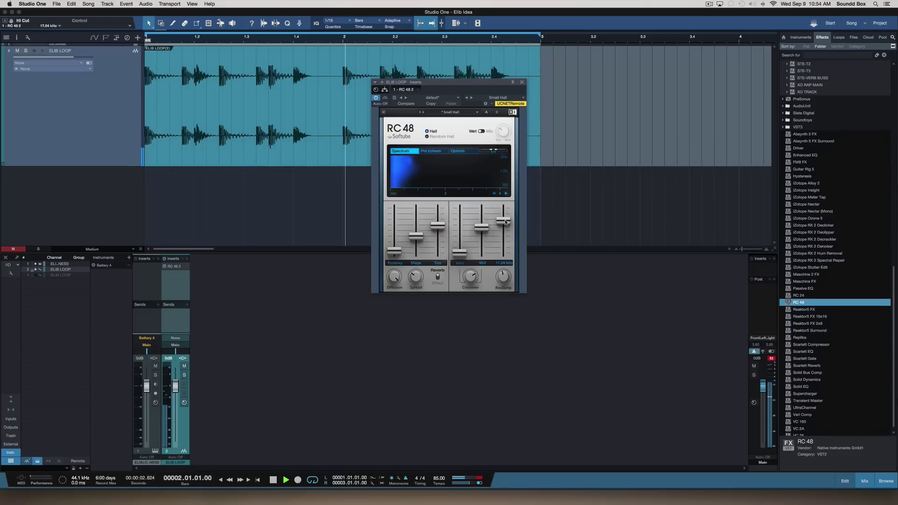
key(space)
click(474, 111)
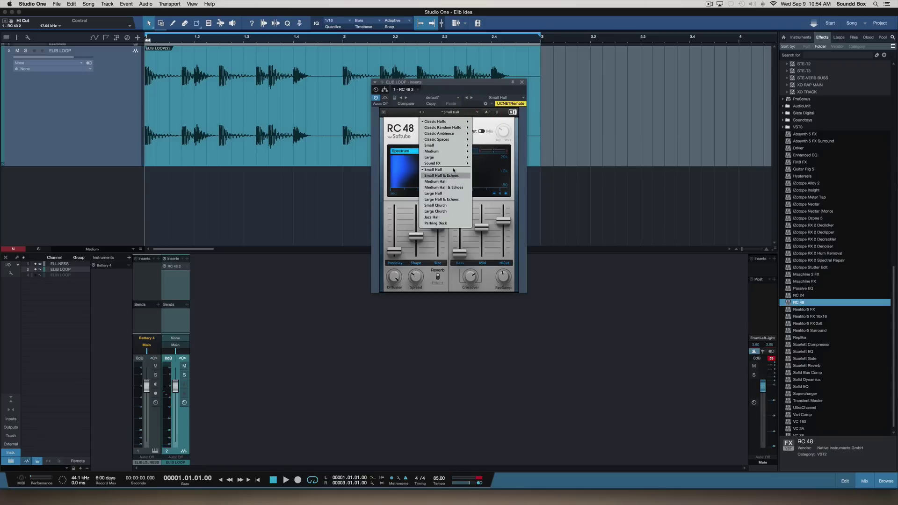
Load the Magic Strings reverb preset and turn its Bass down to 0.20.
mouse_move(449, 158)
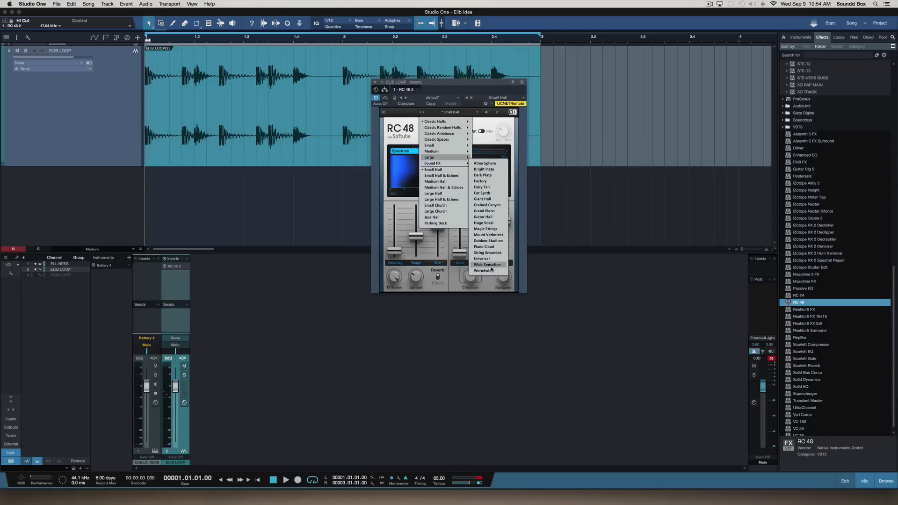
click(486, 229)
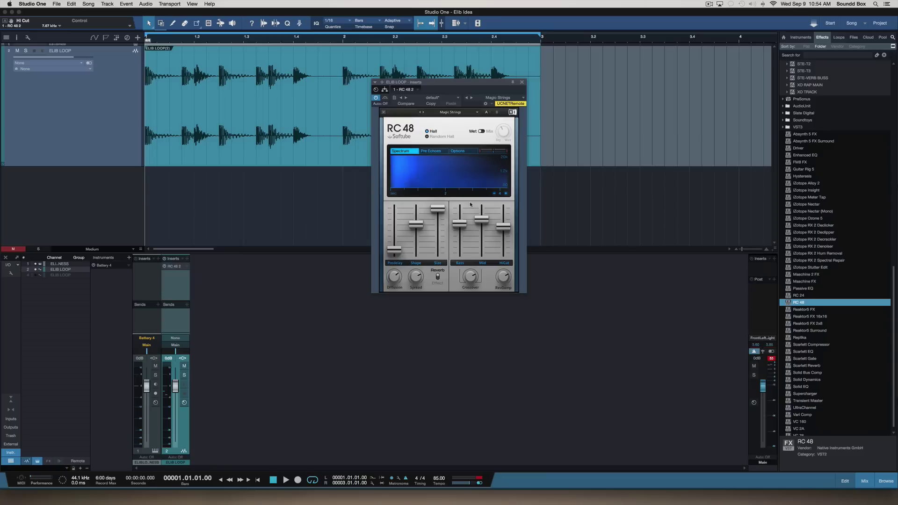
key(space)
drag(460, 223, 461, 248)
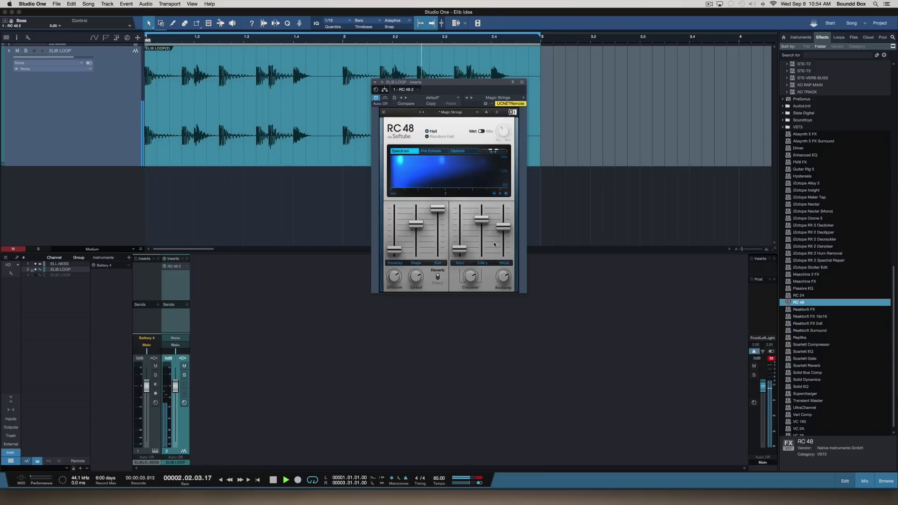
key(space)
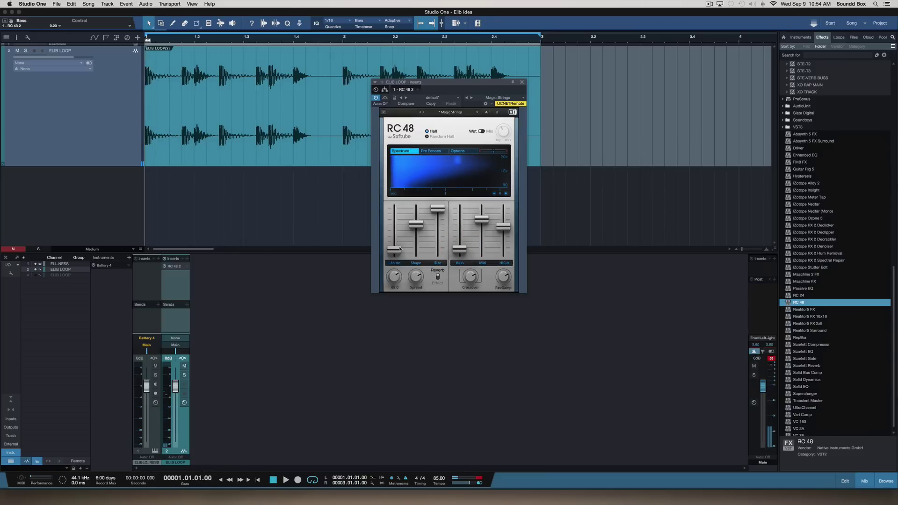
Load the Grand Piano reverb preset and shrink its size from 163 to 87.
click(478, 112)
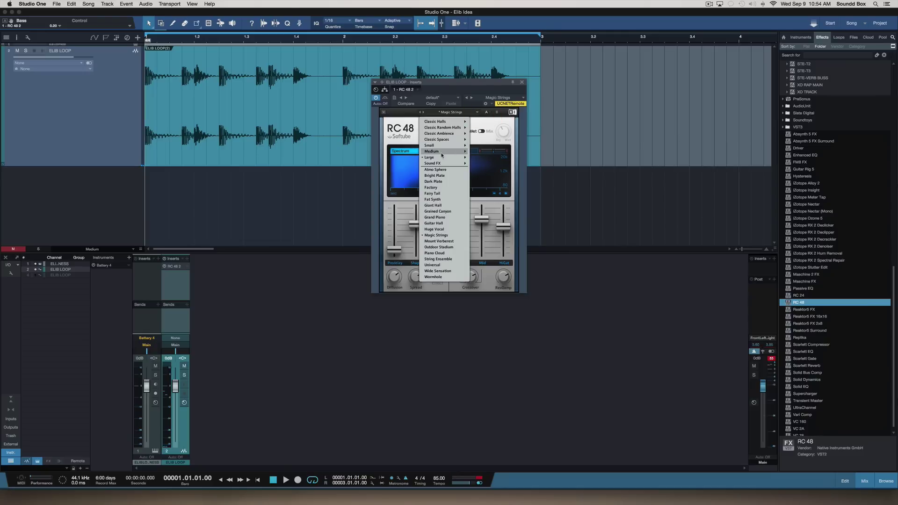
mouse_move(450, 158)
click(482, 211)
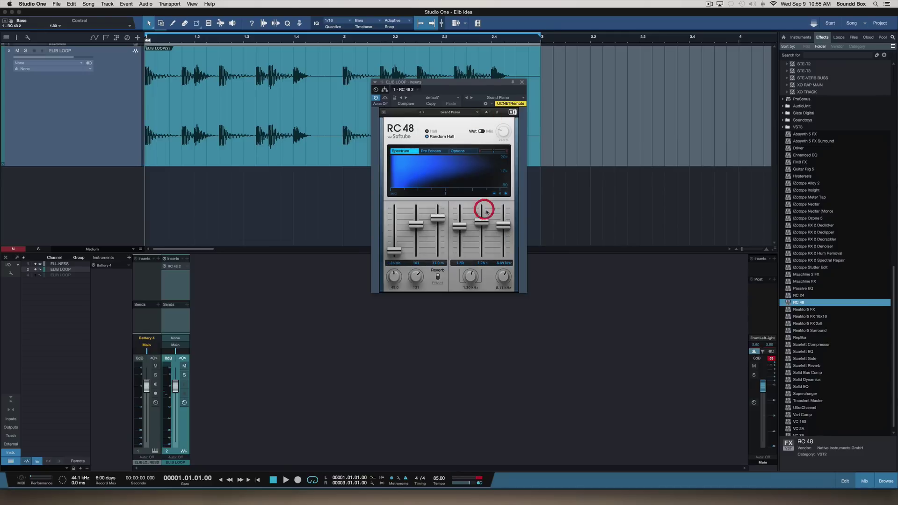
key(space)
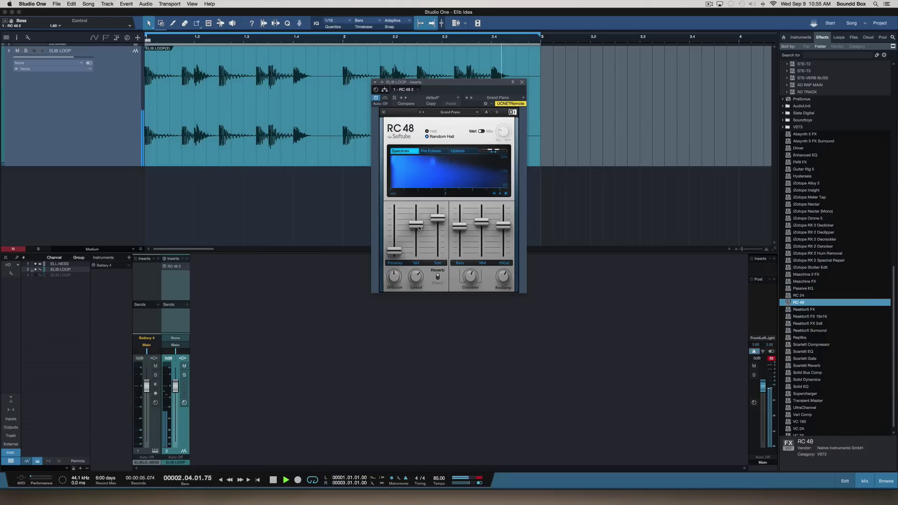
drag(420, 229, 416, 236)
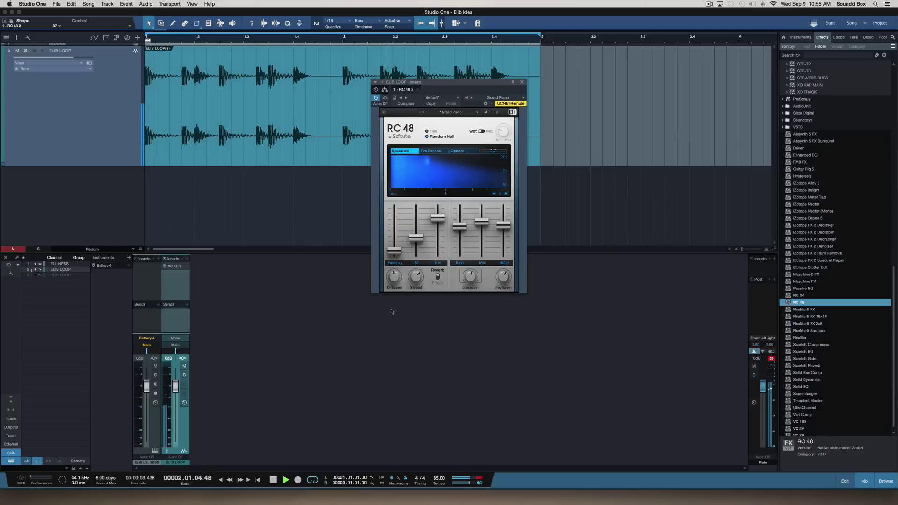
key(space)
Switch to the Guitar Hall preset, set Bass to 0.20 and high cut to 13.97 kHz.
click(472, 99)
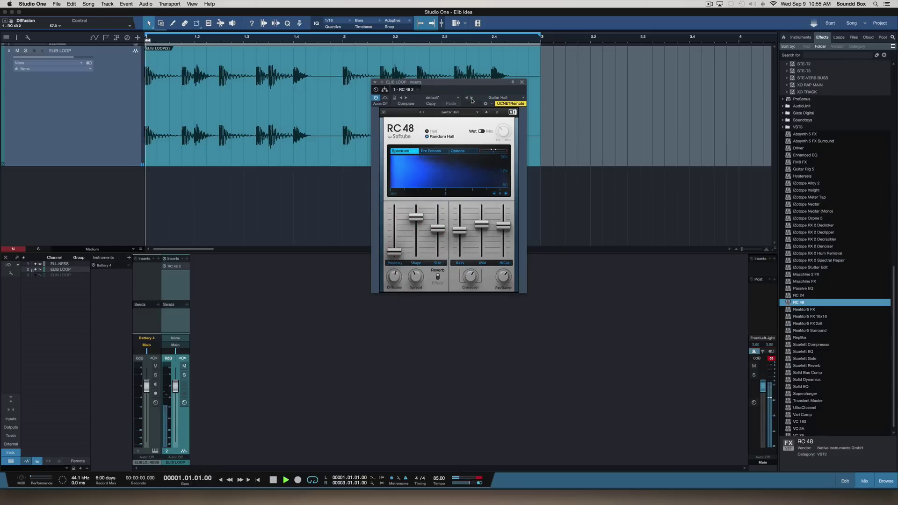
key(space)
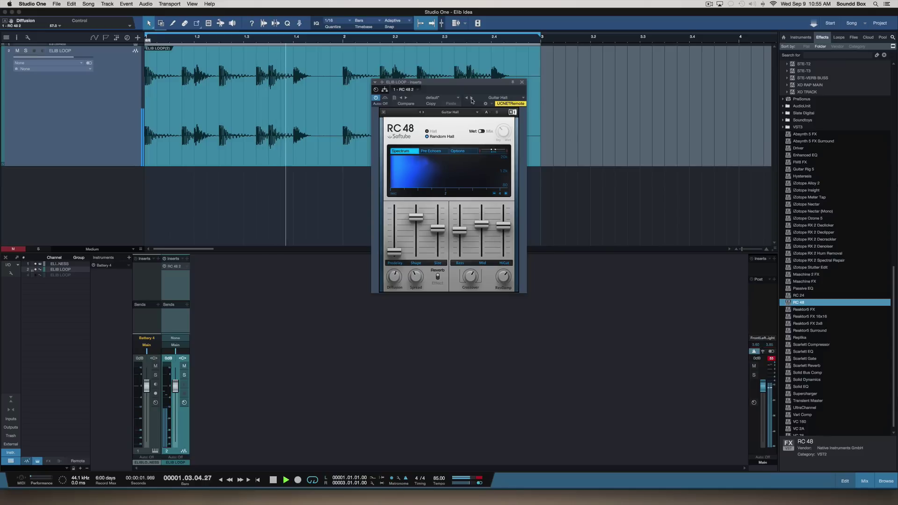
key(space)
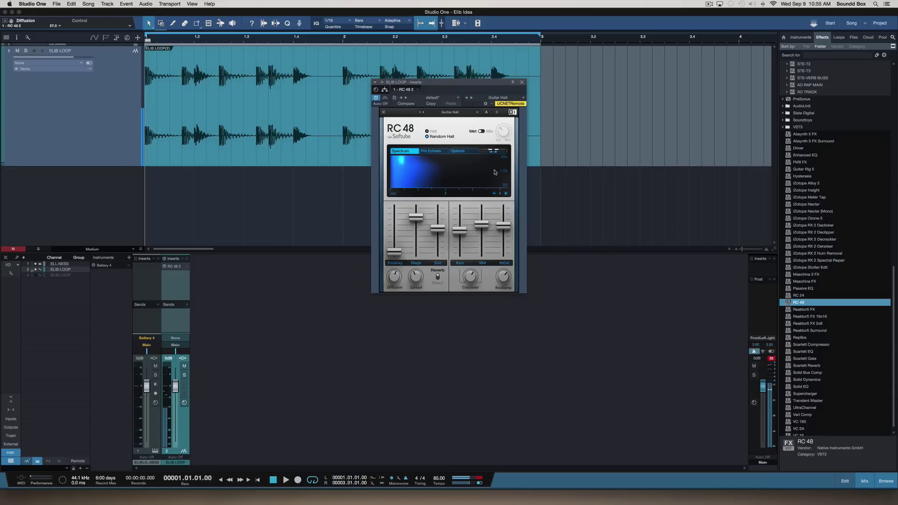
drag(457, 236, 457, 256)
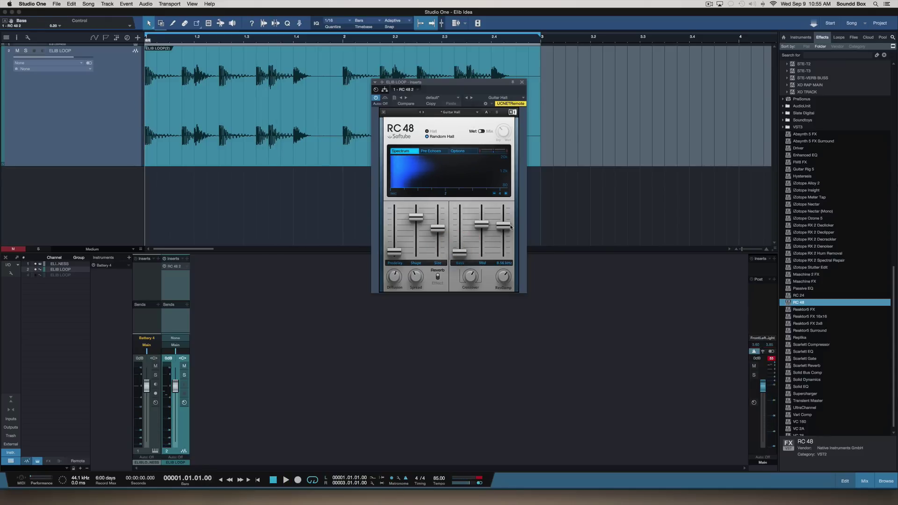
key(space)
drag(506, 230, 505, 228)
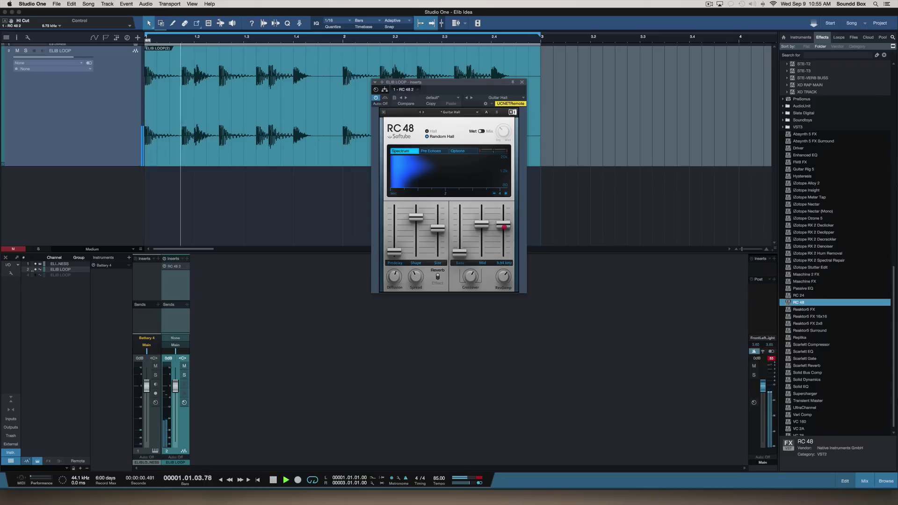
key(space)
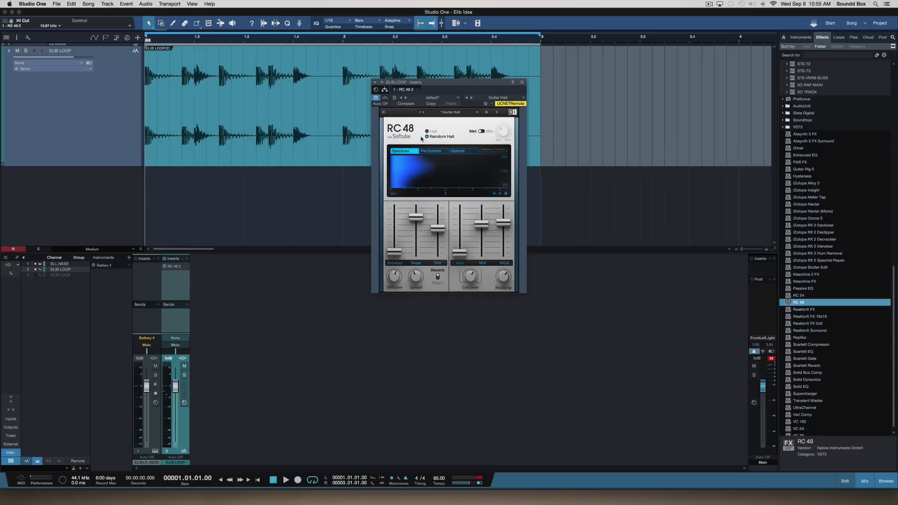
Play the reverb-treated loop, then display Splitter 1's routing with RC 48 2.
key(space)
key(space)
click(384, 90)
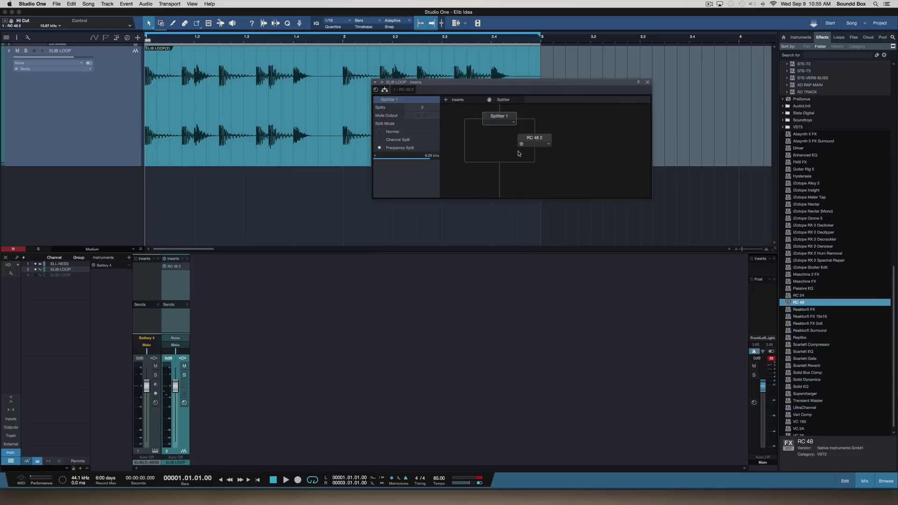
Find Pro EQ with a 'pro' search, place it above RC 48 2, and audition.
click(824, 55)
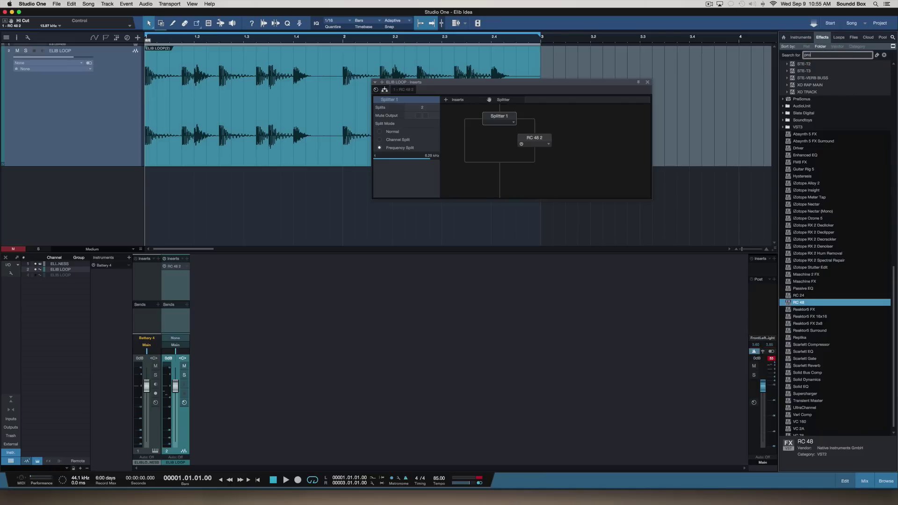
drag(794, 86, 526, 130)
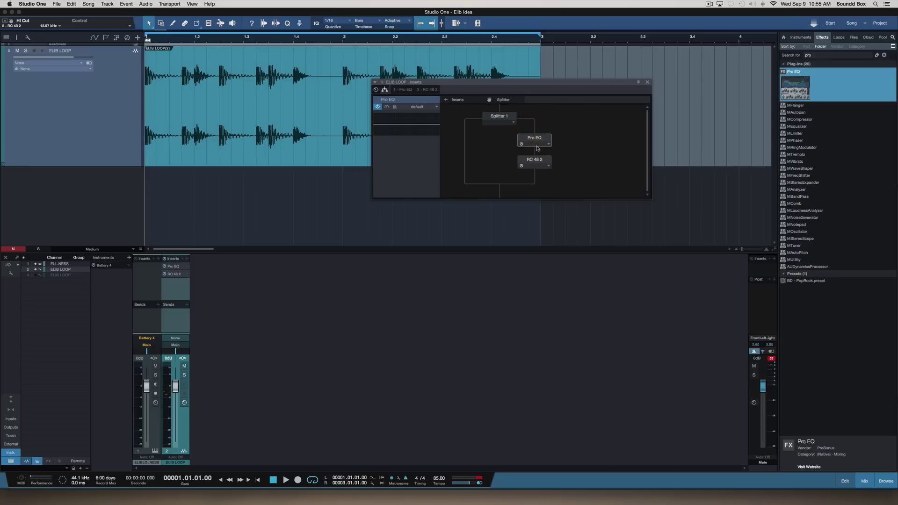
key(space)
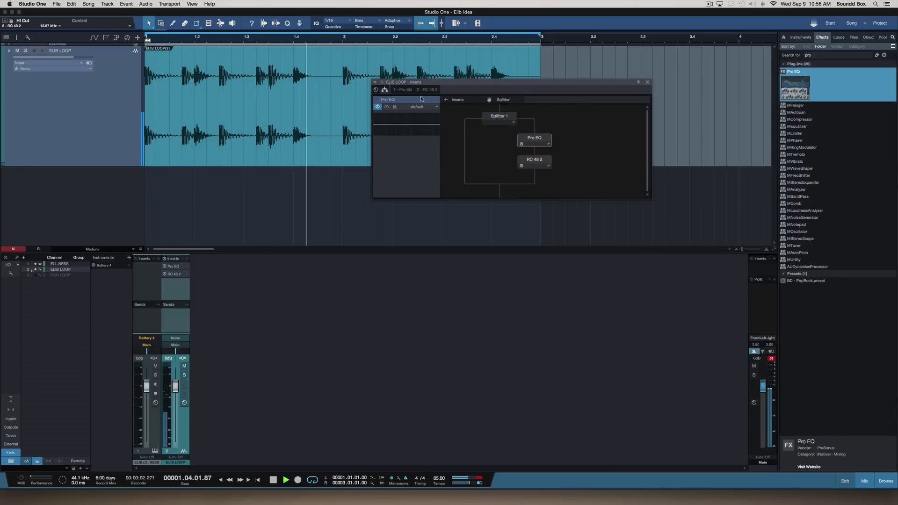
key(space)
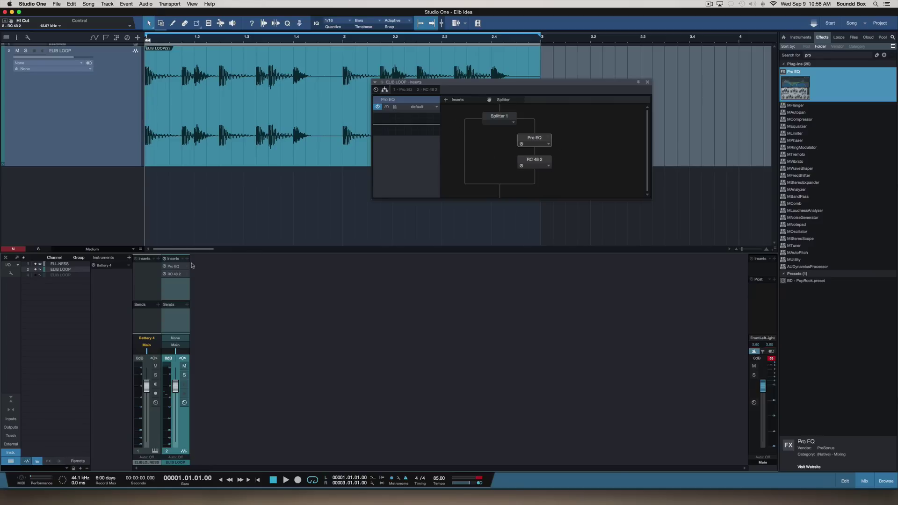
Open ELIB LOOP's Pro EQ editor, check the RC 48 2 reverb and routing, and end on Pro EQ.
double_click(176, 267)
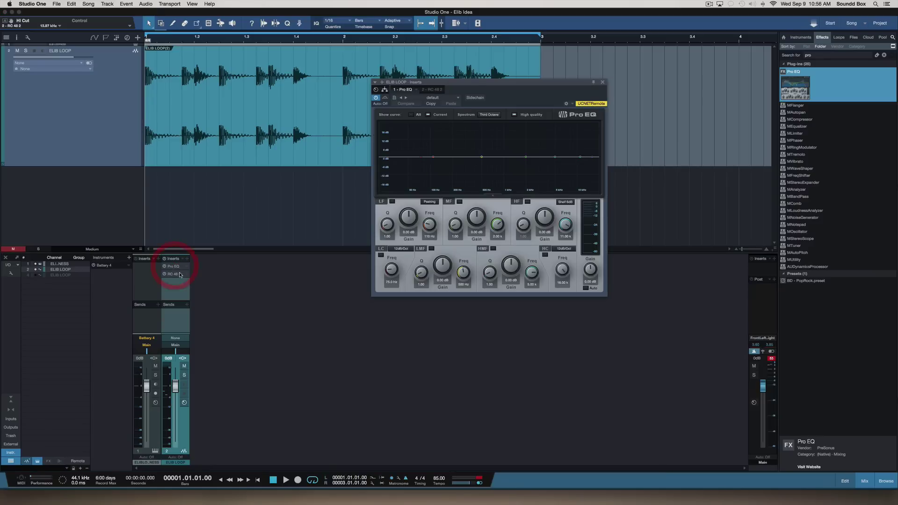
click(431, 90)
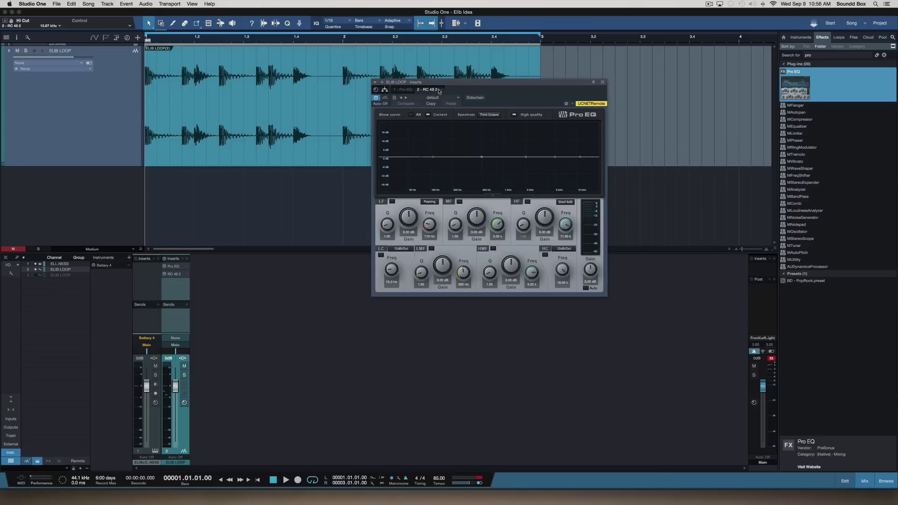
click(402, 89)
click(435, 90)
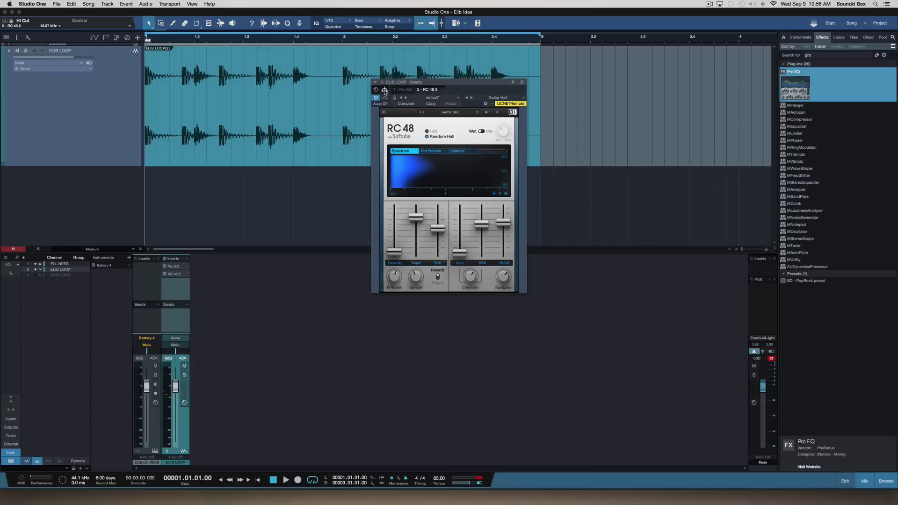
click(384, 90)
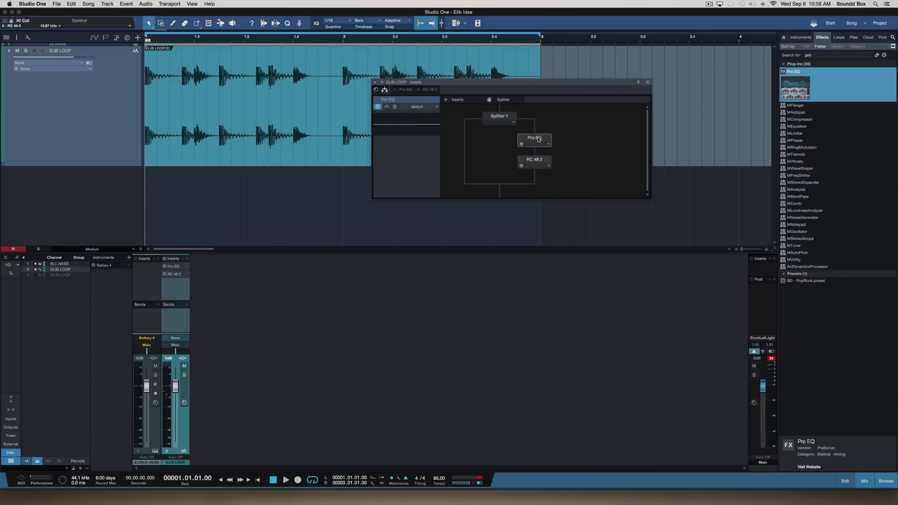
click(431, 90)
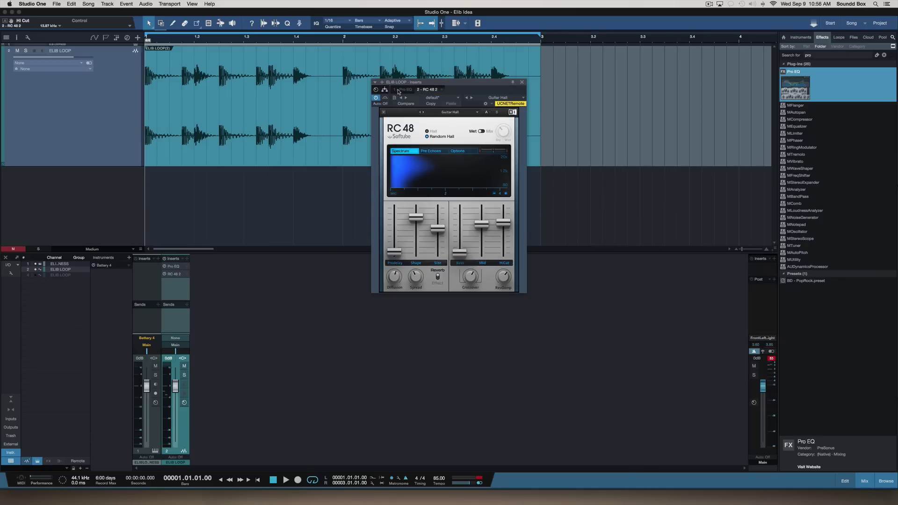
click(404, 90)
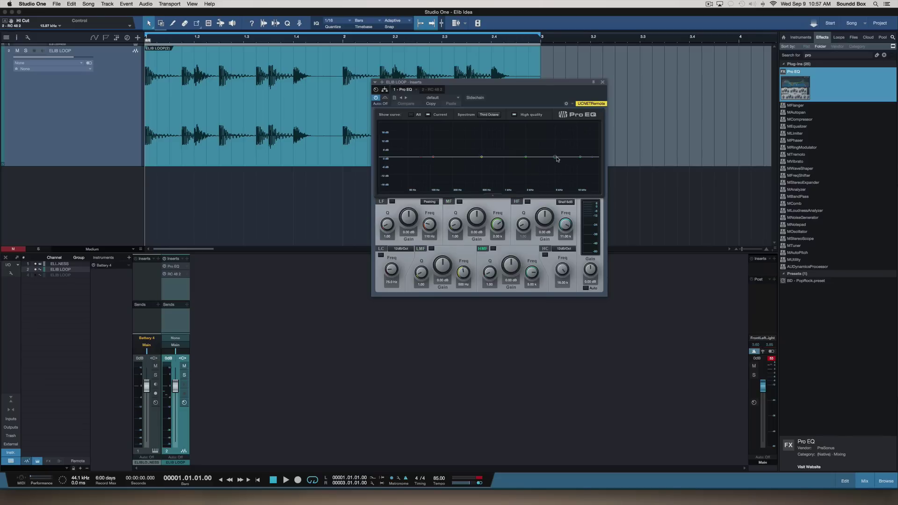
While the loop plays, boost Pro EQ's high mids near 5 kHz and lower RC 48 2's high cut to about 7.7 kHz.
key(space)
drag(557, 160, 558, 135)
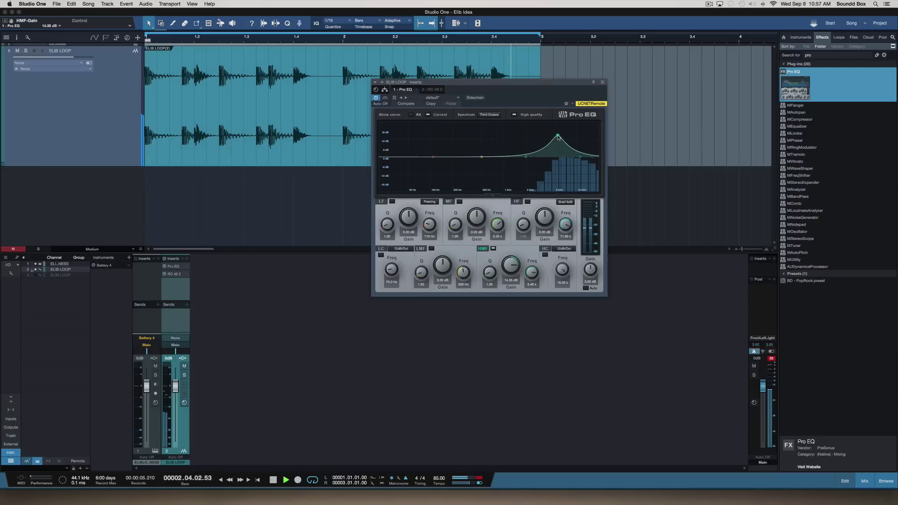
click(430, 89)
drag(503, 222, 482, 208)
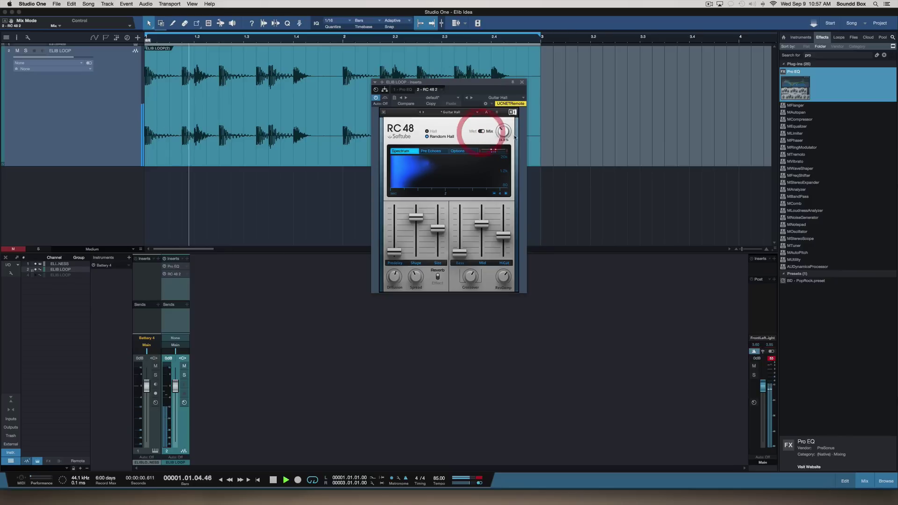
Dial the RC 48 2 reverb mix to about 31% while auditioning, then return to Pro EQ.
click(502, 133)
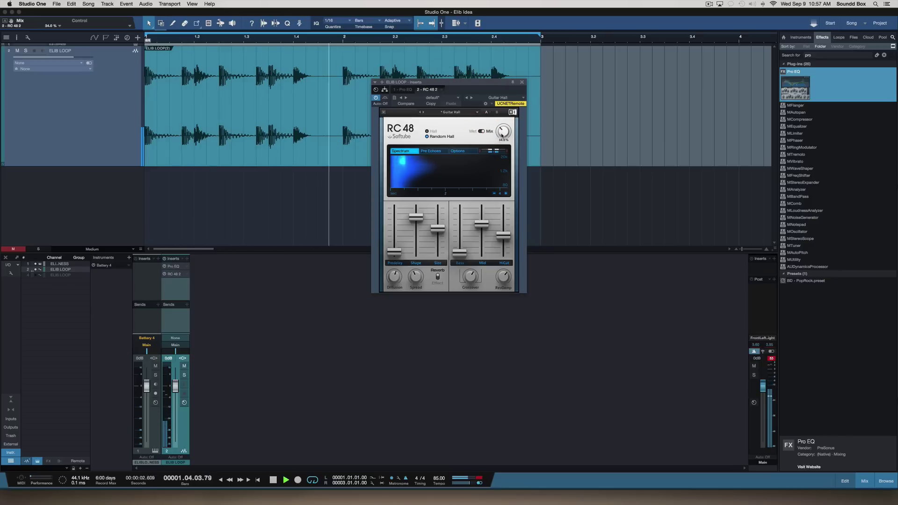
key(space)
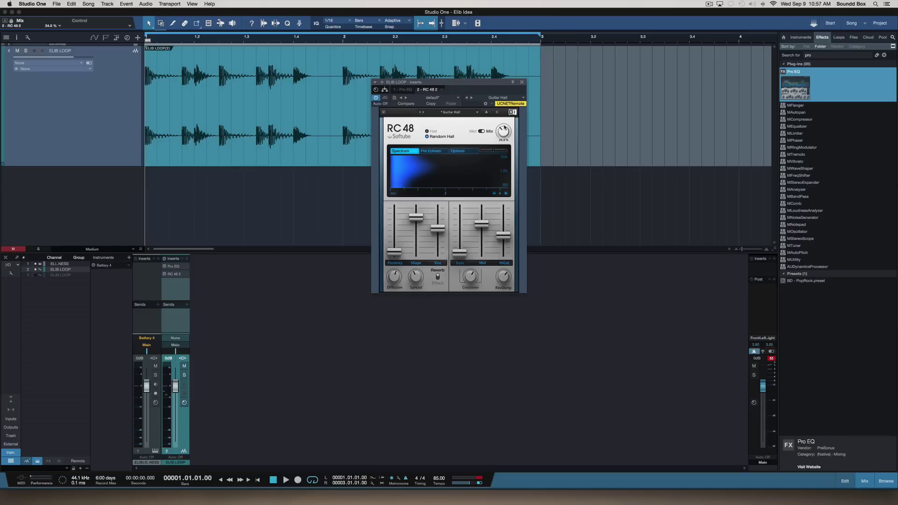
key(space)
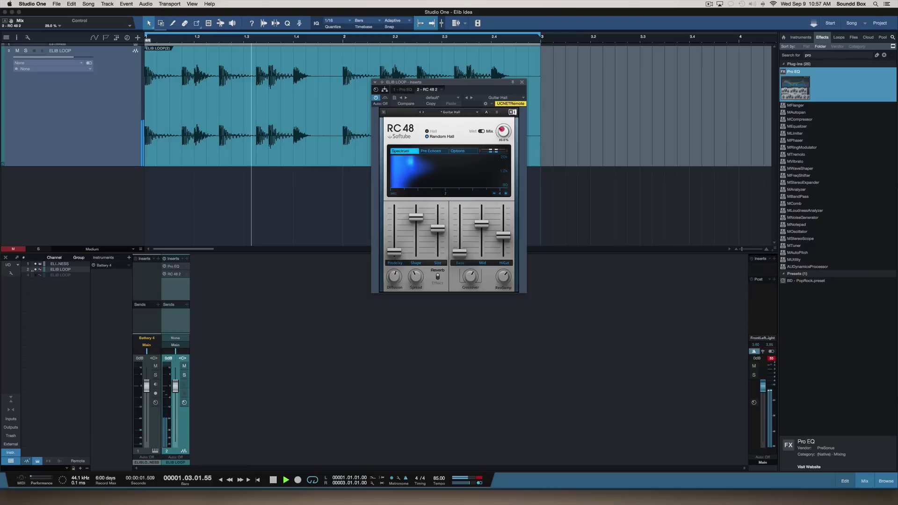
mouse_move(503, 131)
mouse_down()
mouse_move(503, 145)
mouse_move(502, 115)
mouse_up()
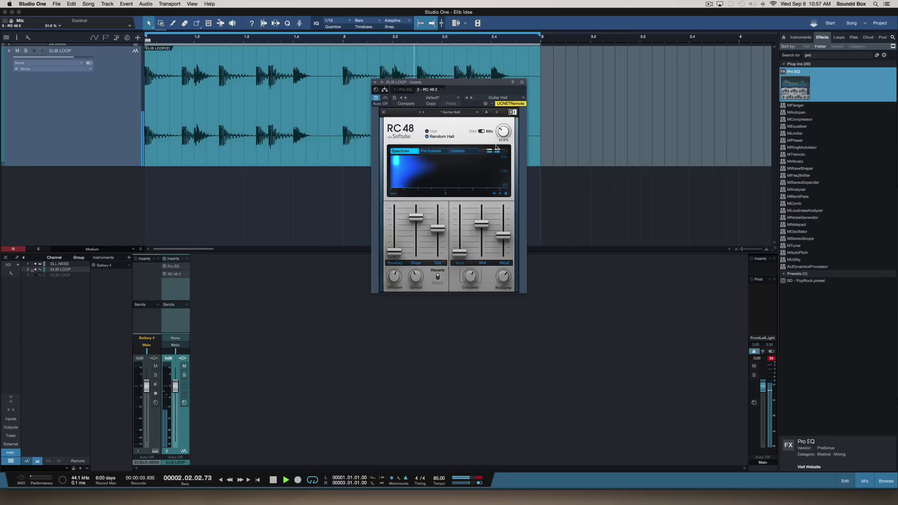
key(space)
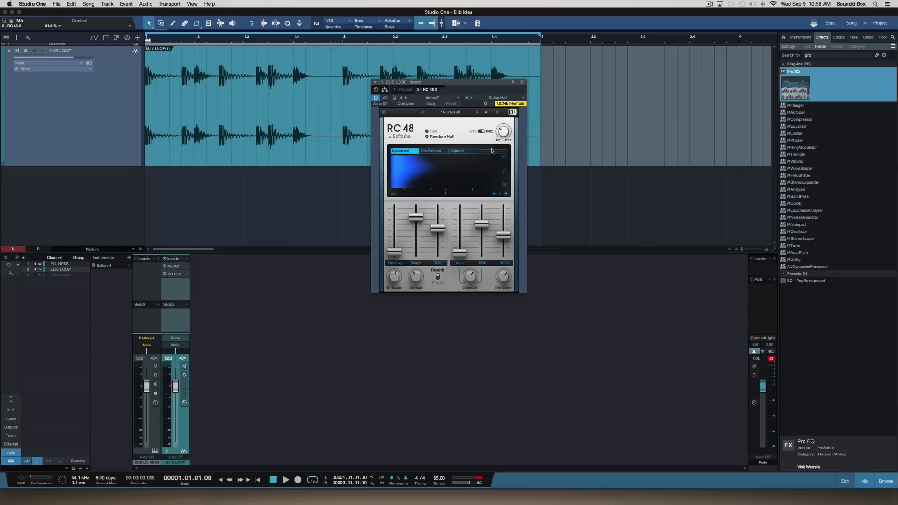
key(space)
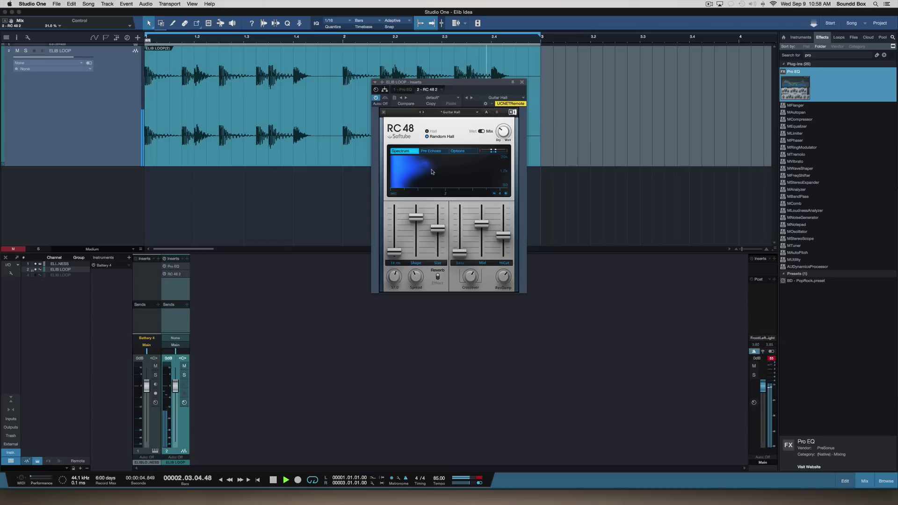
click(402, 89)
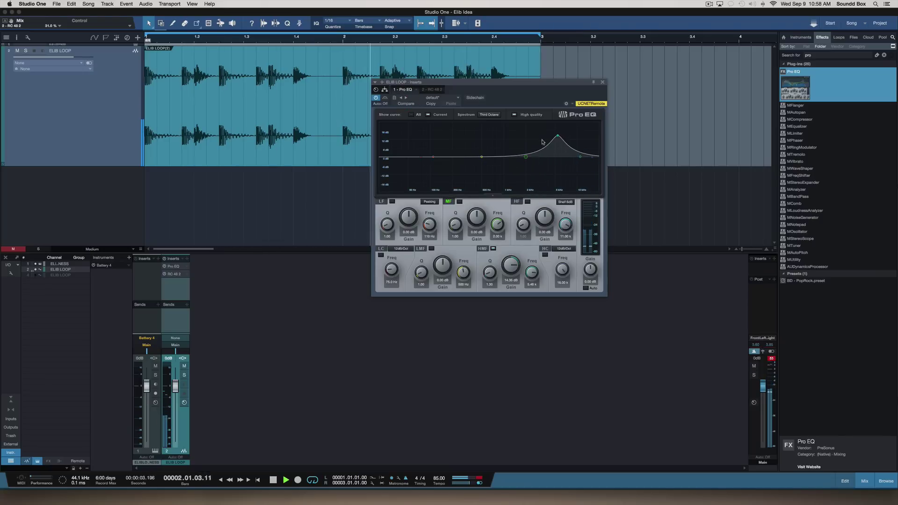
Trim the Pro EQ high-mid boost to 8.71 dB, stop playback, and bring back the RC 48 2 reverb.
drag(558, 136, 560, 146)
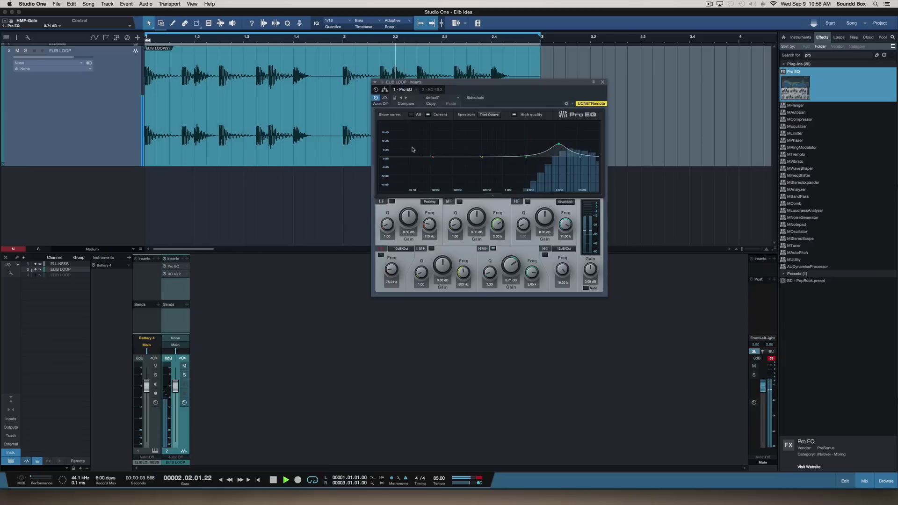
key(space)
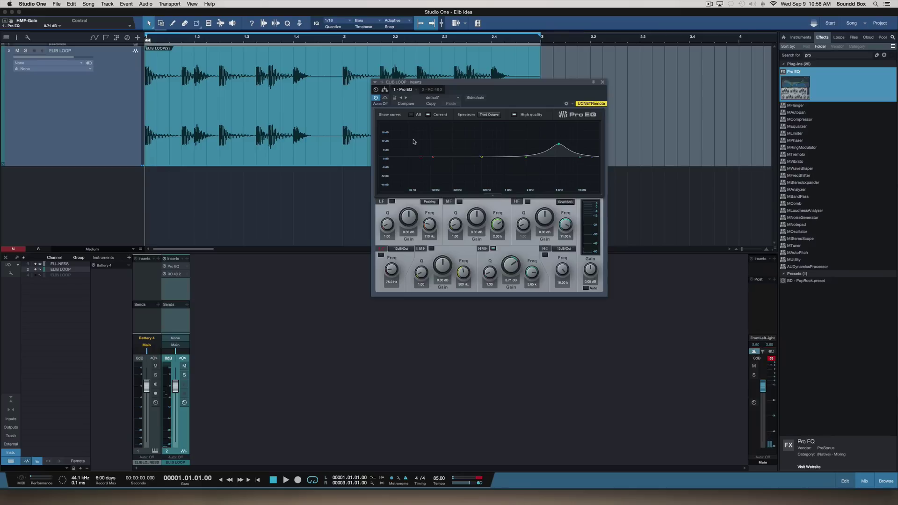
click(438, 90)
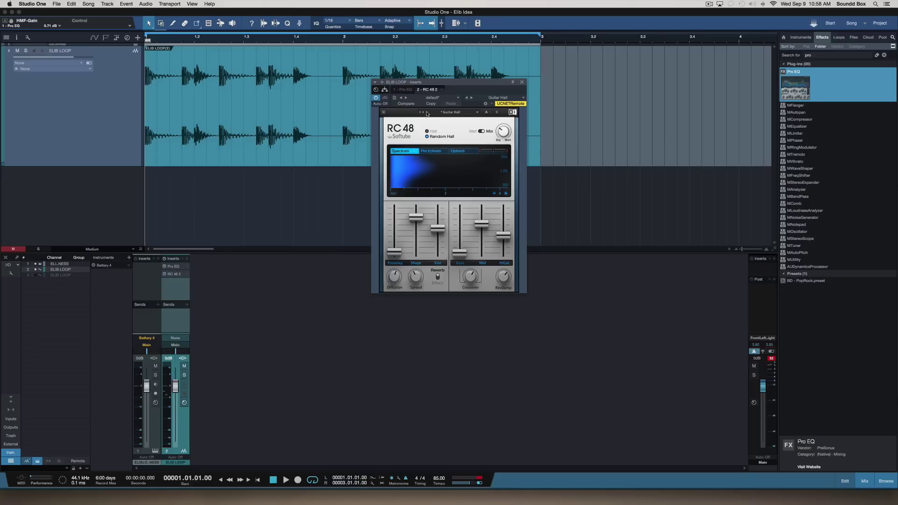
click(201, 105)
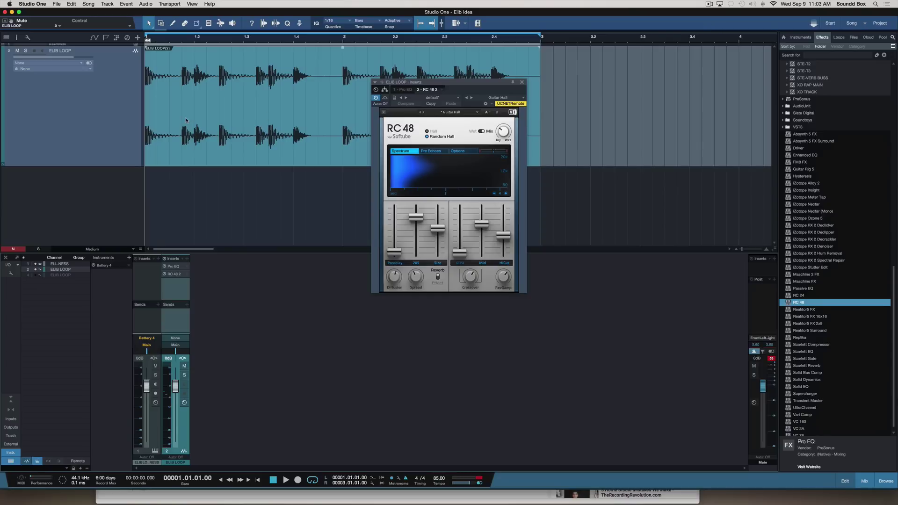
Copy the loop clip onto a new track and copy its Pro EQ to ELIB LOOP(2).
drag(185, 121, 182, 196)
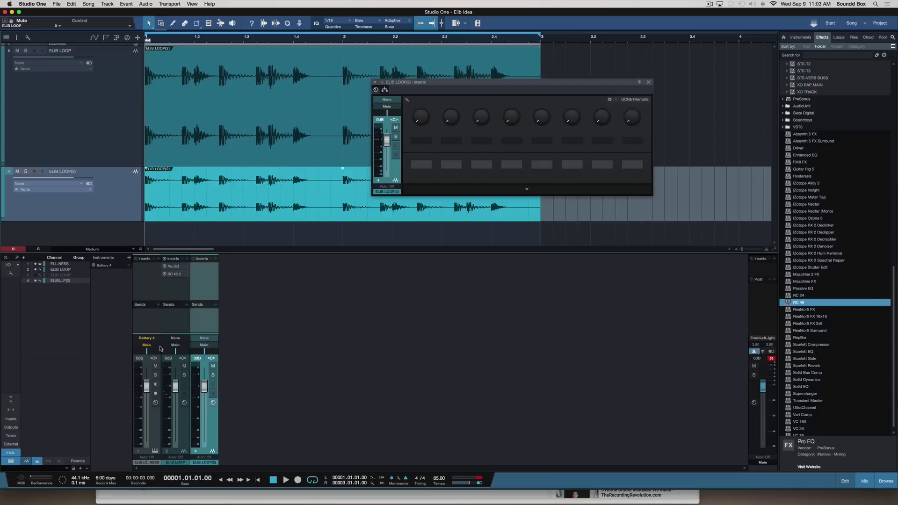
click(218, 233)
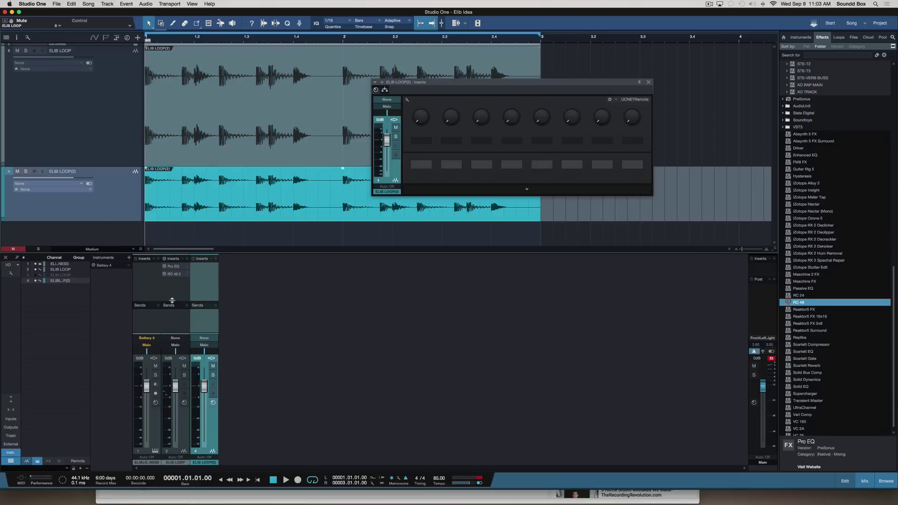
drag(174, 266, 196, 268)
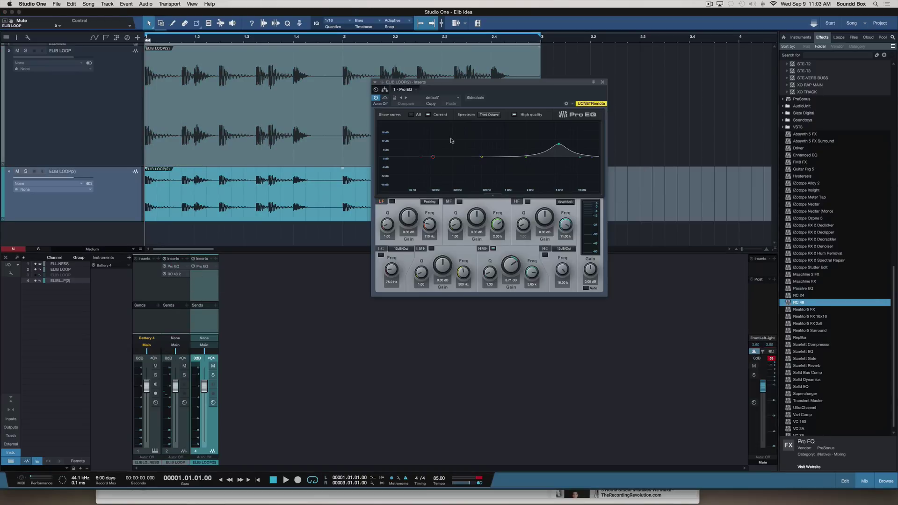
Reset the copied Pro EQ to its default preset and switch on its low-cut filter.
click(445, 100)
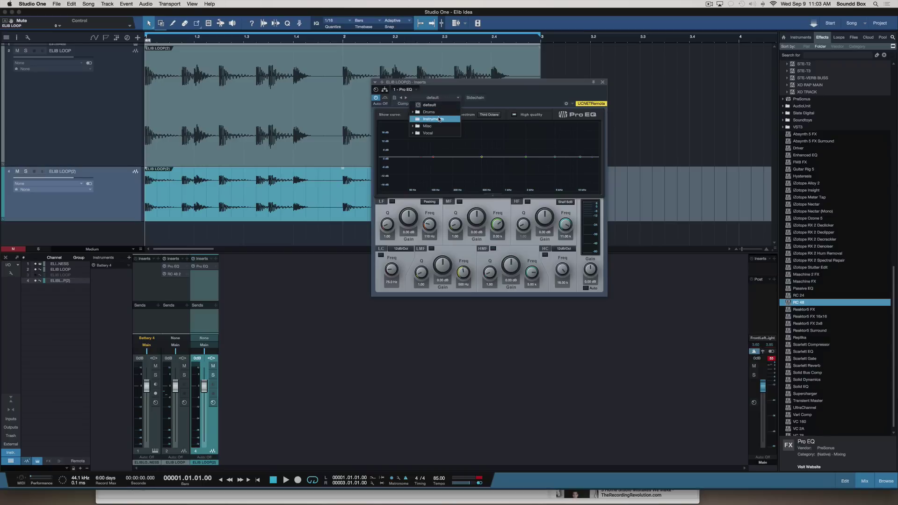
click(394, 159)
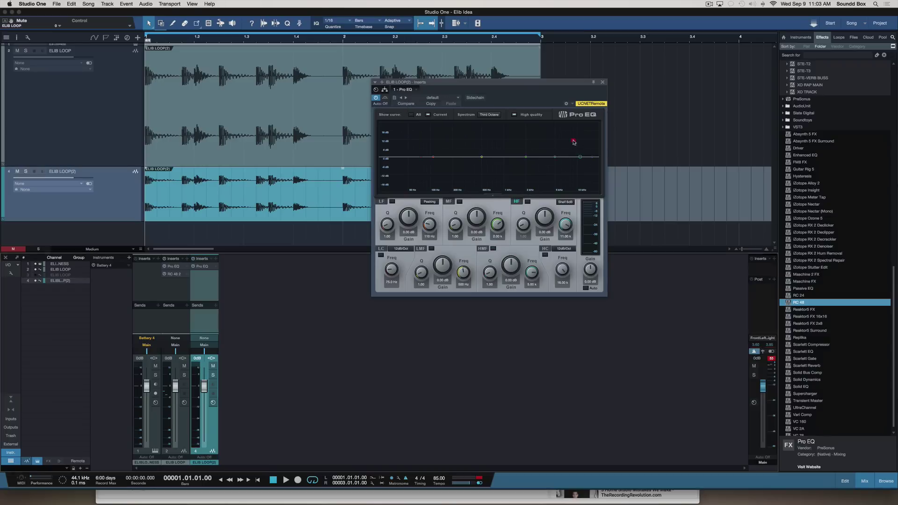
click(420, 158)
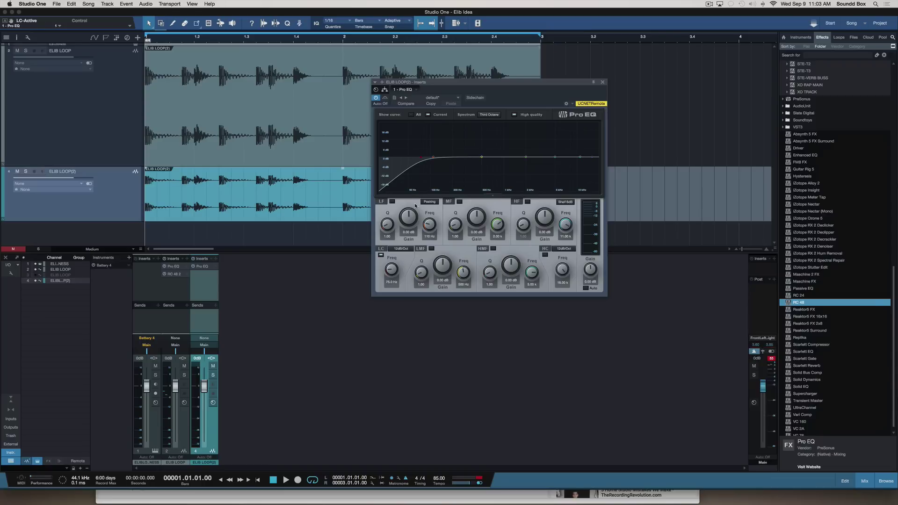
Set the low-cut slope to 48 dB/Oct and lift the low band to about 349 Hz.
click(407, 250)
click(407, 283)
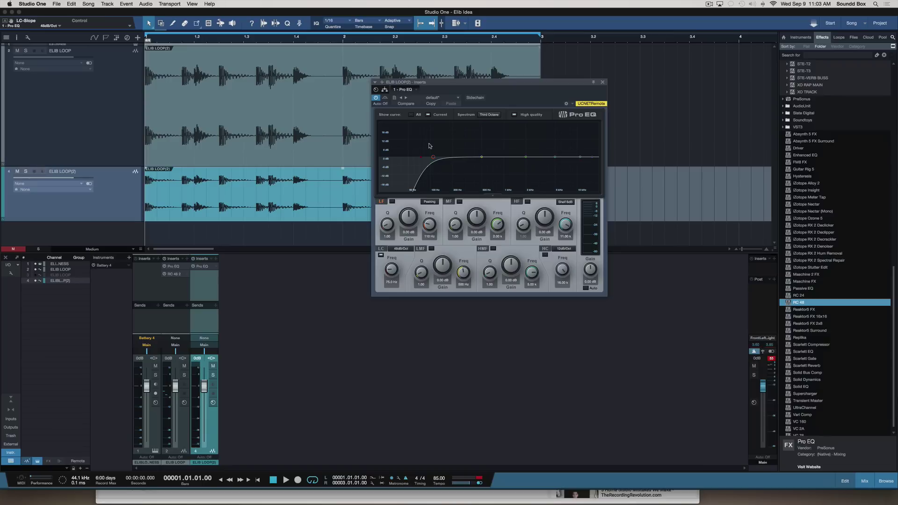
drag(433, 158, 514, 160)
Mute the original loop during playback and boost the duplicate's upper mids, easing them to about 4 dB.
key(space)
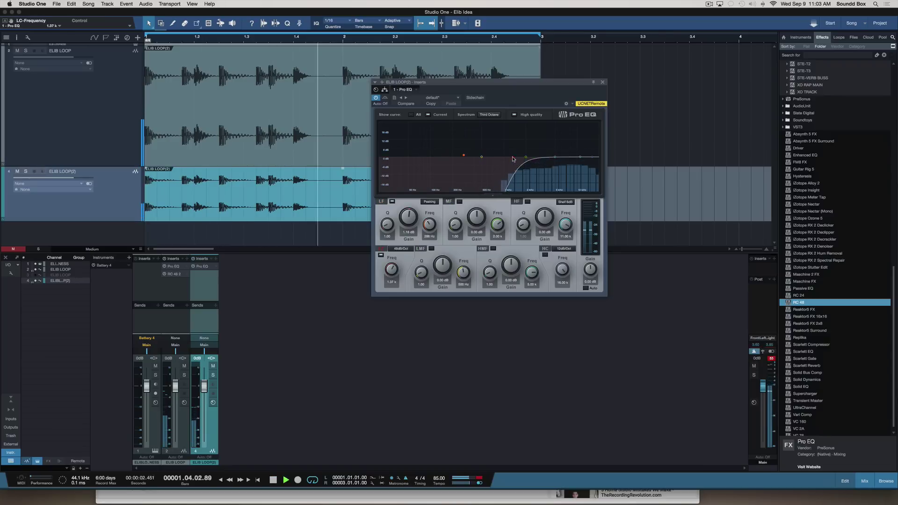
click(17, 51)
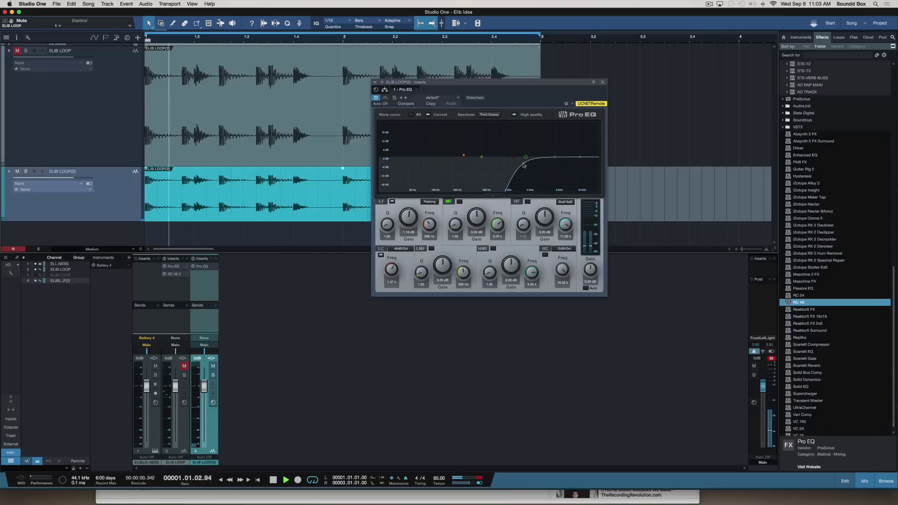
drag(558, 161, 486, 171)
scroll(531, 147, up, 2)
scroll(509, 149, up, 2)
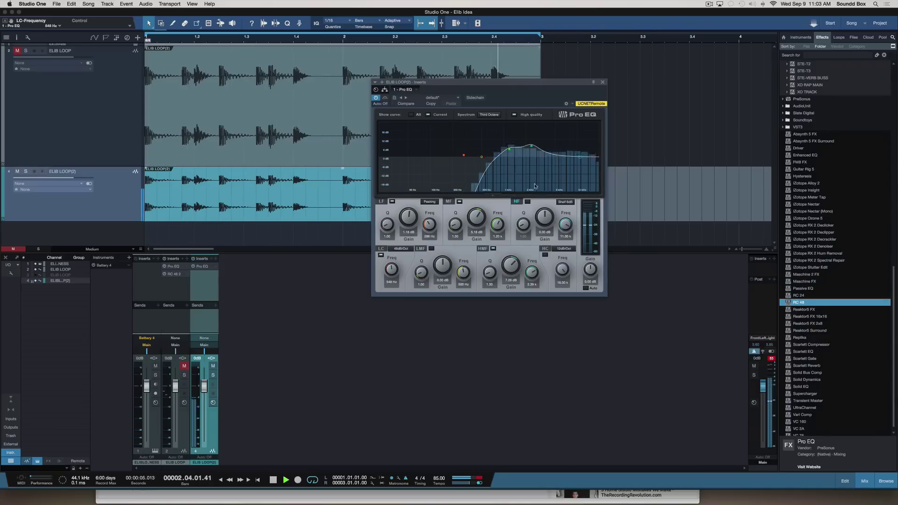
drag(531, 147, 530, 150)
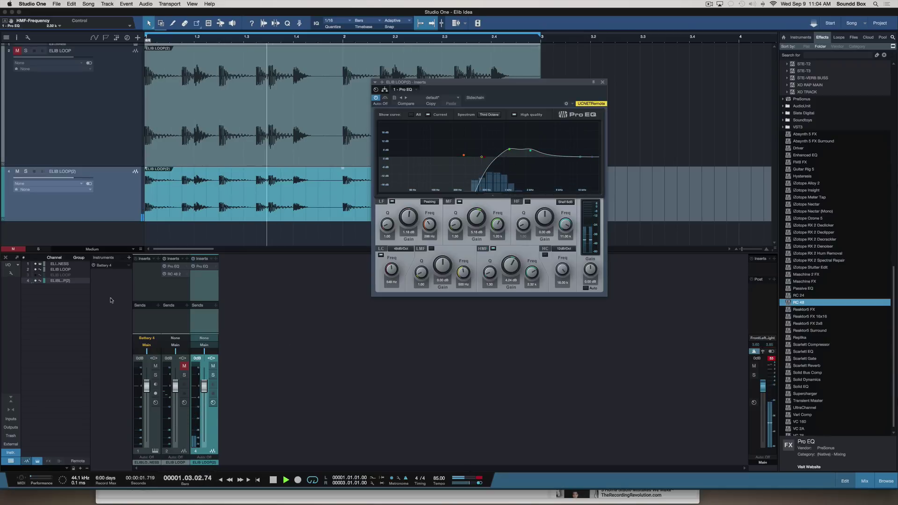
Make the duplicate mono by setting its input to Input L, and unmute the original loop.
key(space)
click(89, 183)
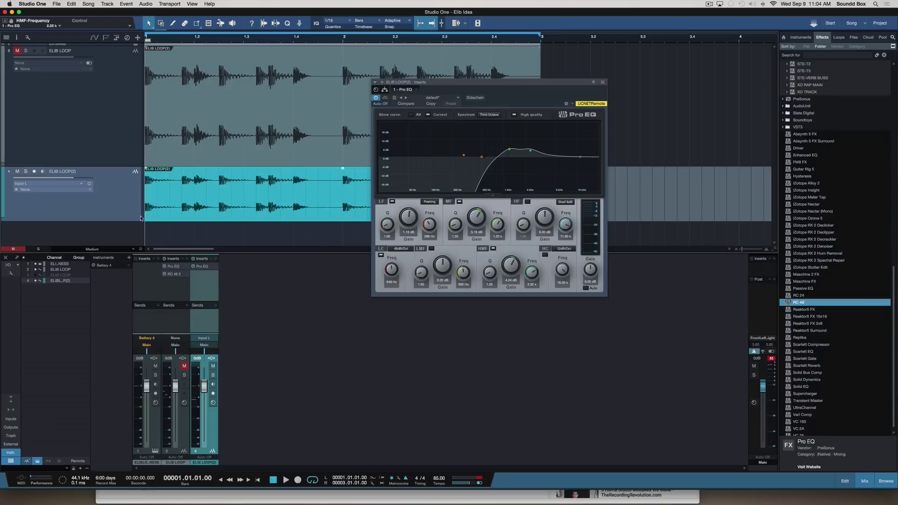
key(space)
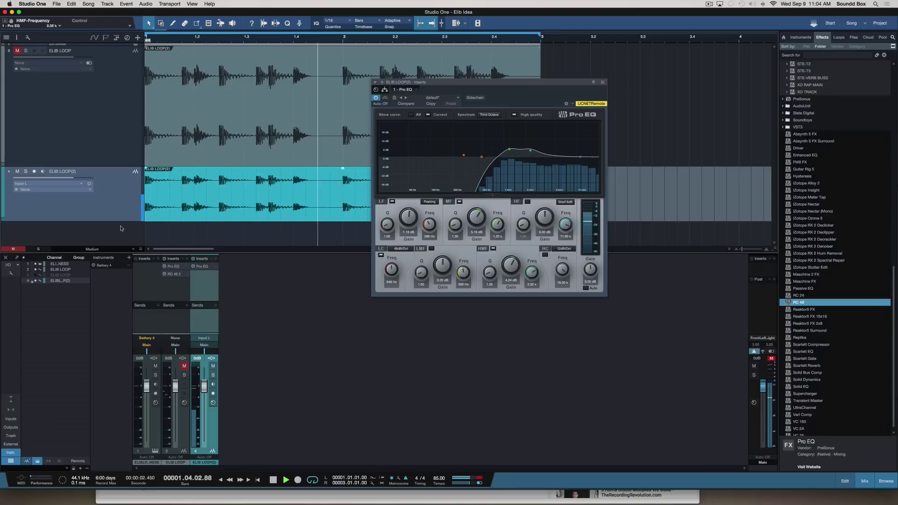
click(184, 366)
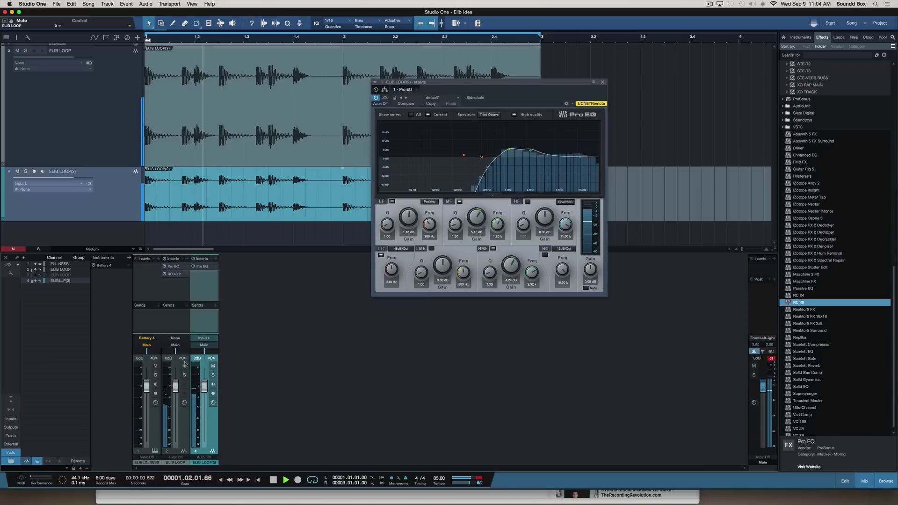
Lower the ELIB LOOP(2) fader to -22.4 dB while listening.
key(space)
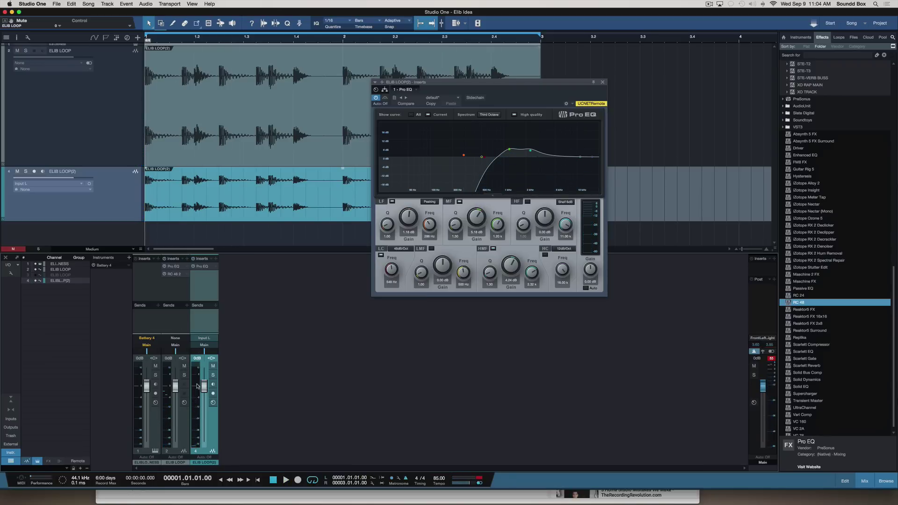
key(space)
drag(201, 411, 202, 415)
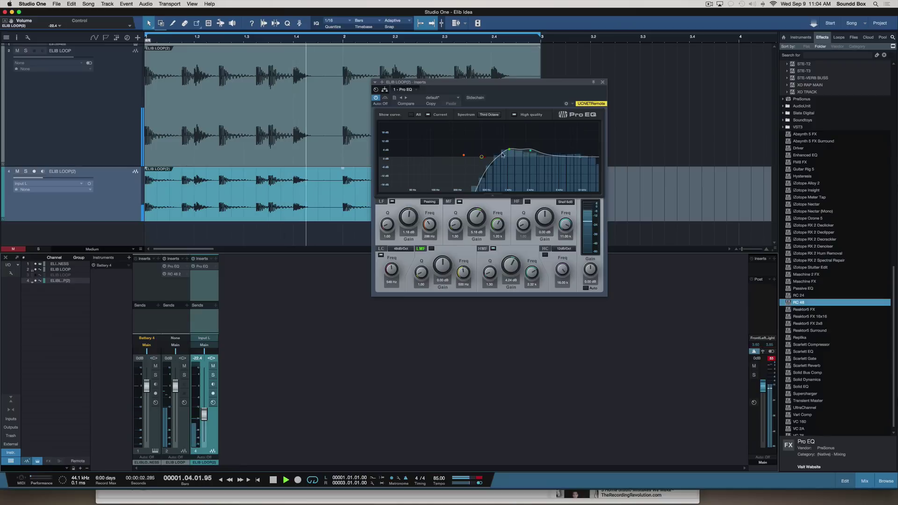
key(space)
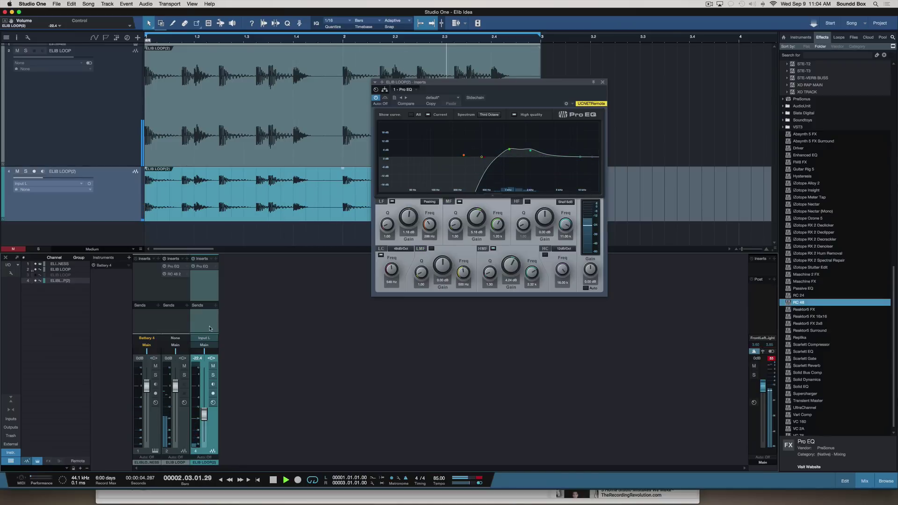
On the original loop's Pro EQ, flatten the upper-mid band to 0 dB and set the high cut to 1.70 kHz.
click(176, 267)
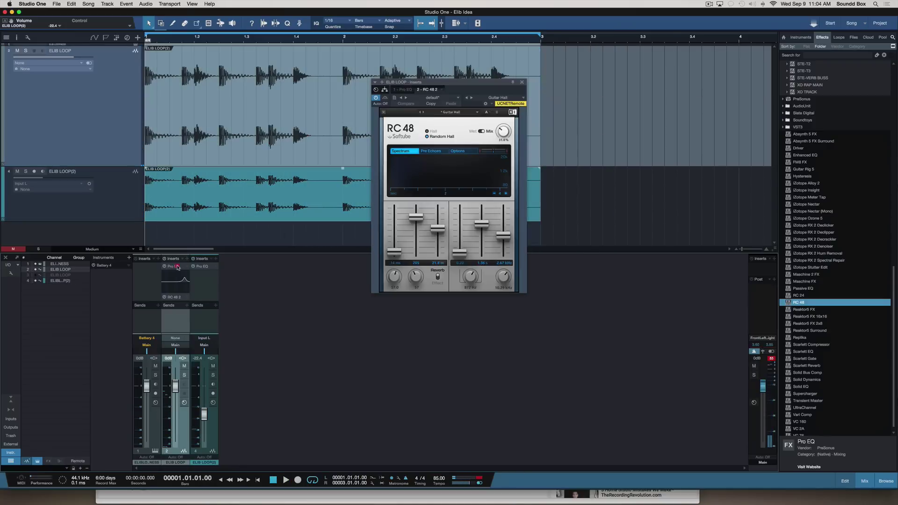
drag(560, 144, 556, 157)
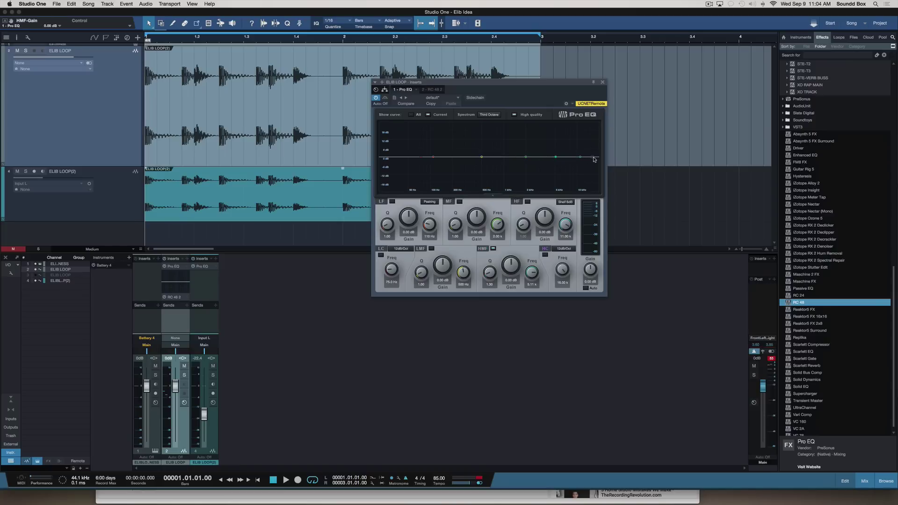
drag(594, 159, 521, 178)
During playback, raise the ELIB LOOP(2) fader to about +1.1 dB and show its Pro EQ.
key(space)
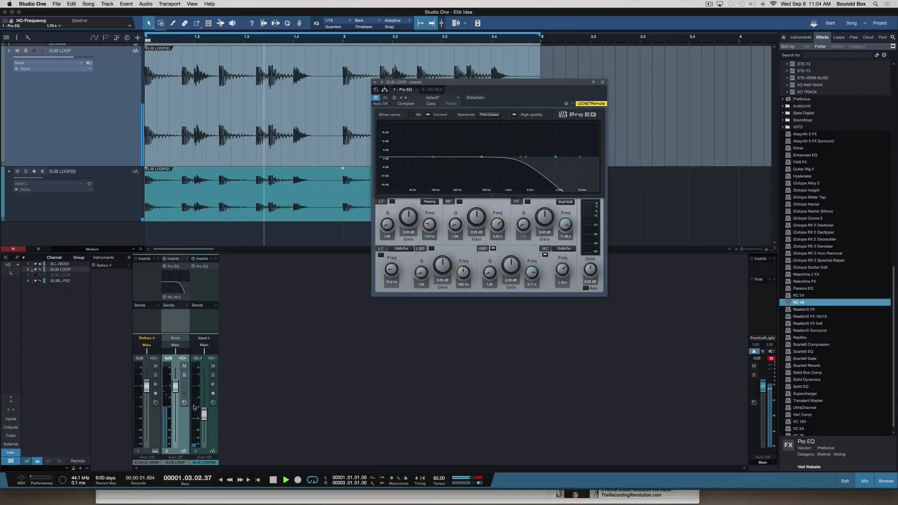
drag(204, 414, 204, 393)
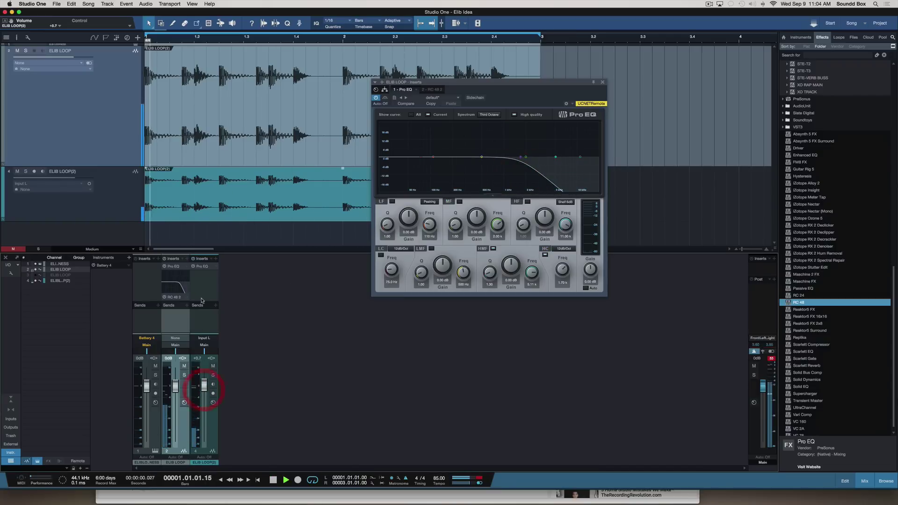
click(202, 267)
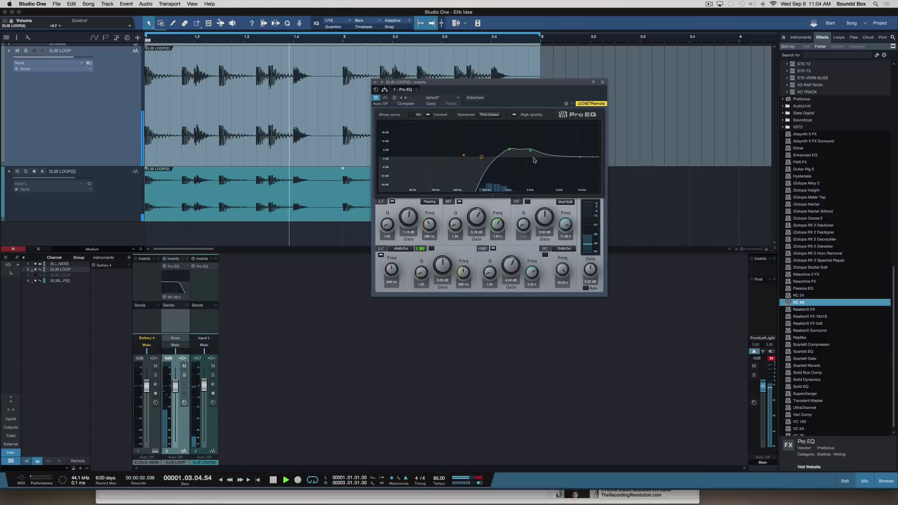
drag(204, 388, 205, 387)
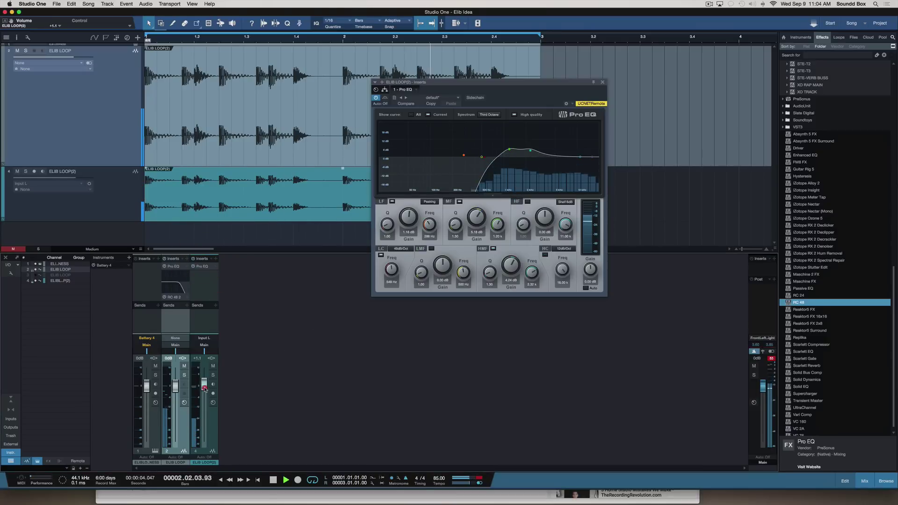
key(space)
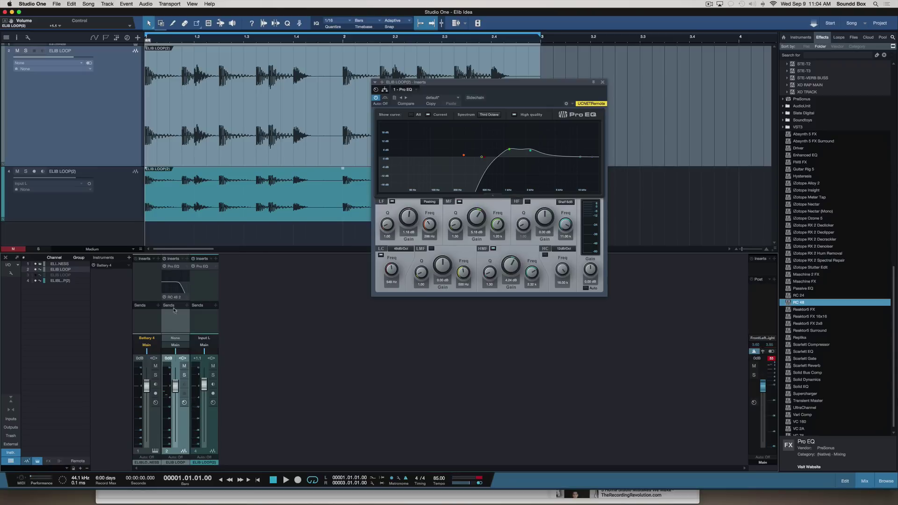
Copy RC 48 2 to the duplicate with a 2.04 kHz high cut and 19% mix, and lower its fader to -1.4 dB.
drag(174, 298, 203, 275)
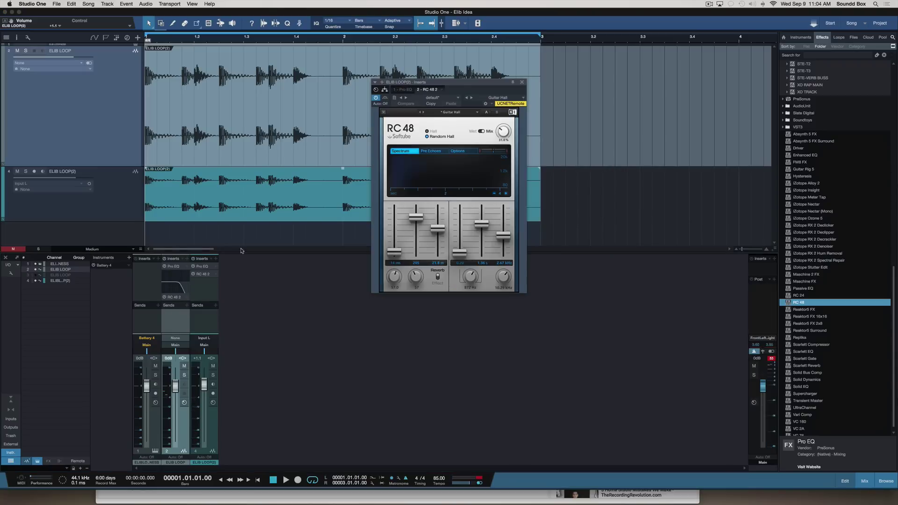
key(space)
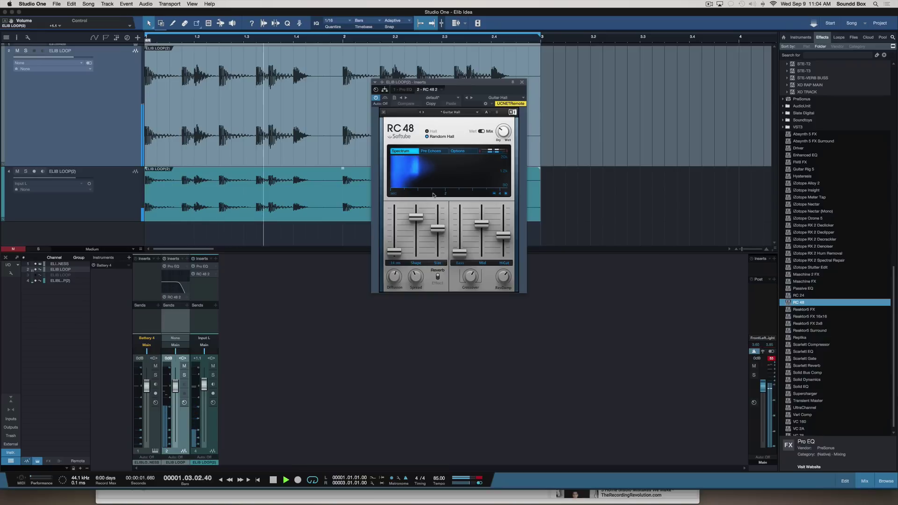
drag(503, 235, 504, 239)
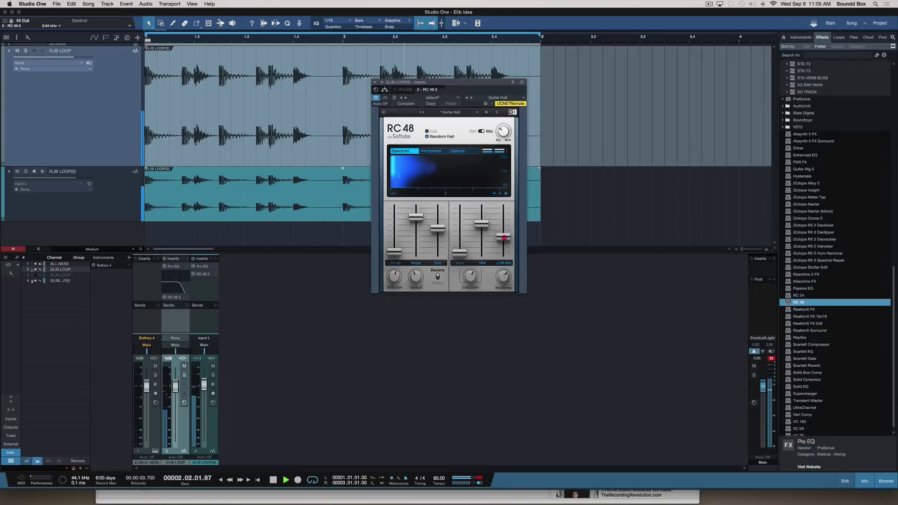
drag(503, 129, 505, 131)
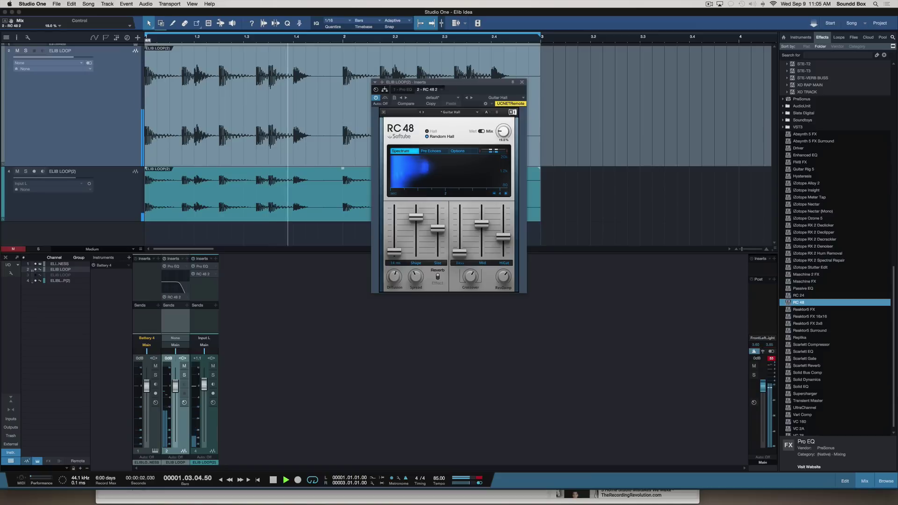
drag(204, 392, 204, 393)
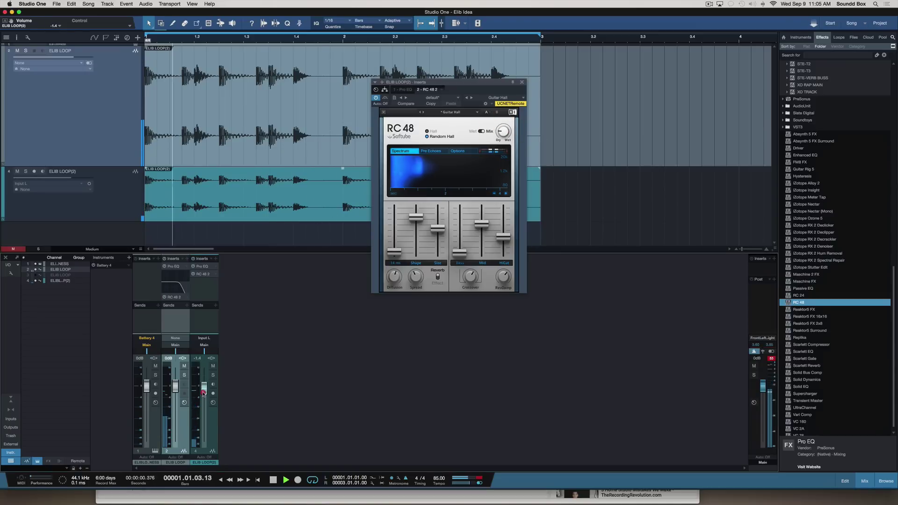
key(space)
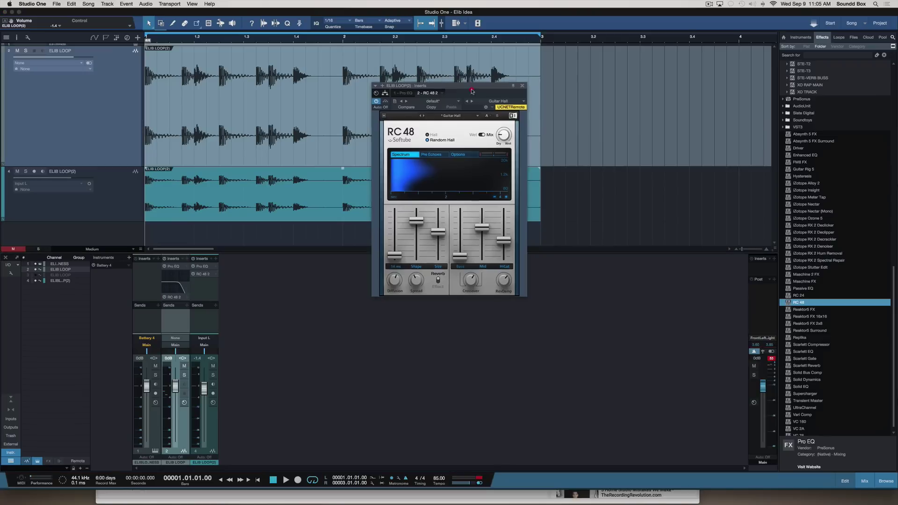
Move the Inserts window to the lower right and select the original ELIB LOOP to show its Pro EQ.
drag(471, 82, 657, 200)
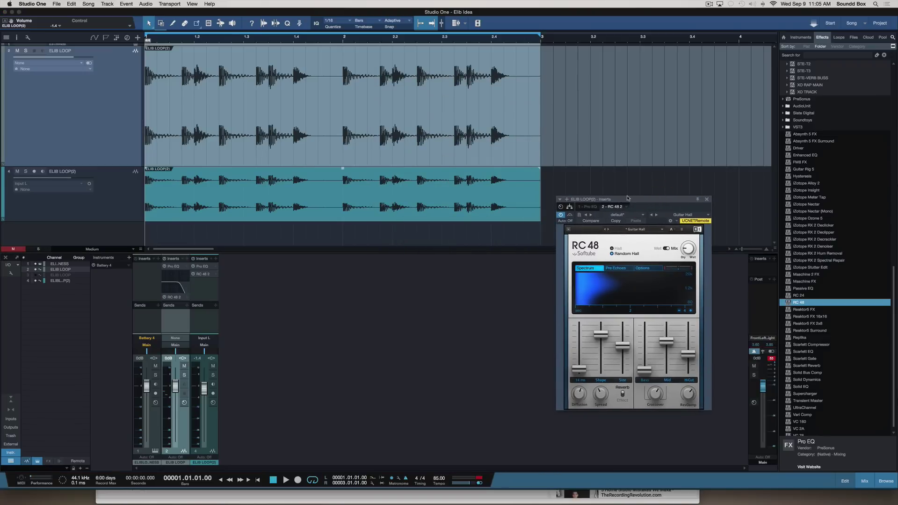
click(352, 133)
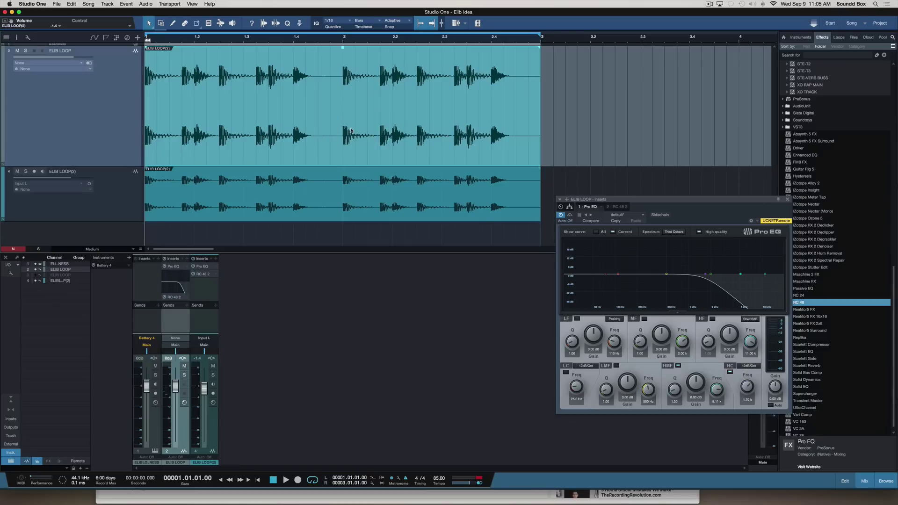